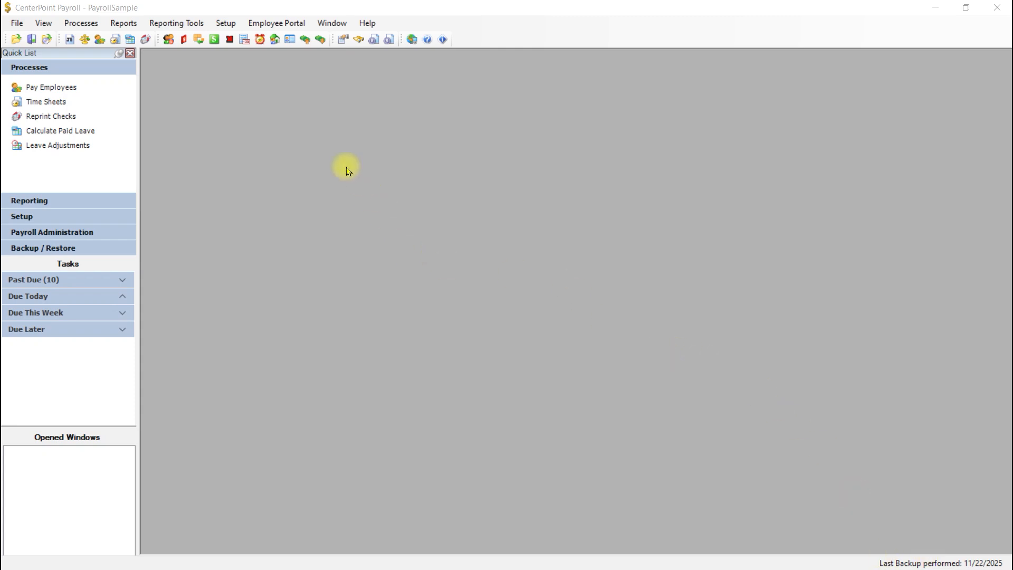
- Open the Alpine Sports employer record for editing
click(231, 24)
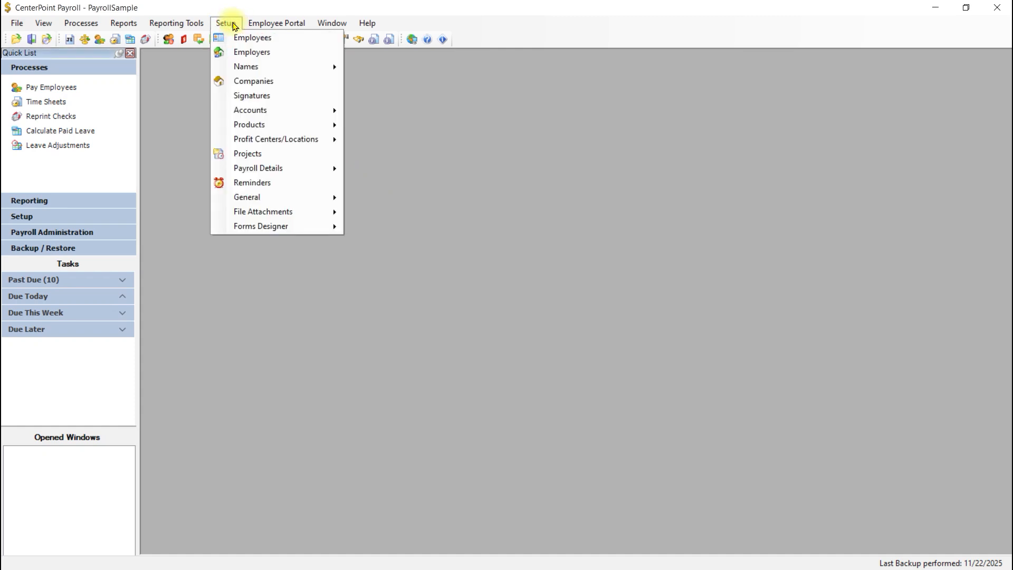
click(254, 53)
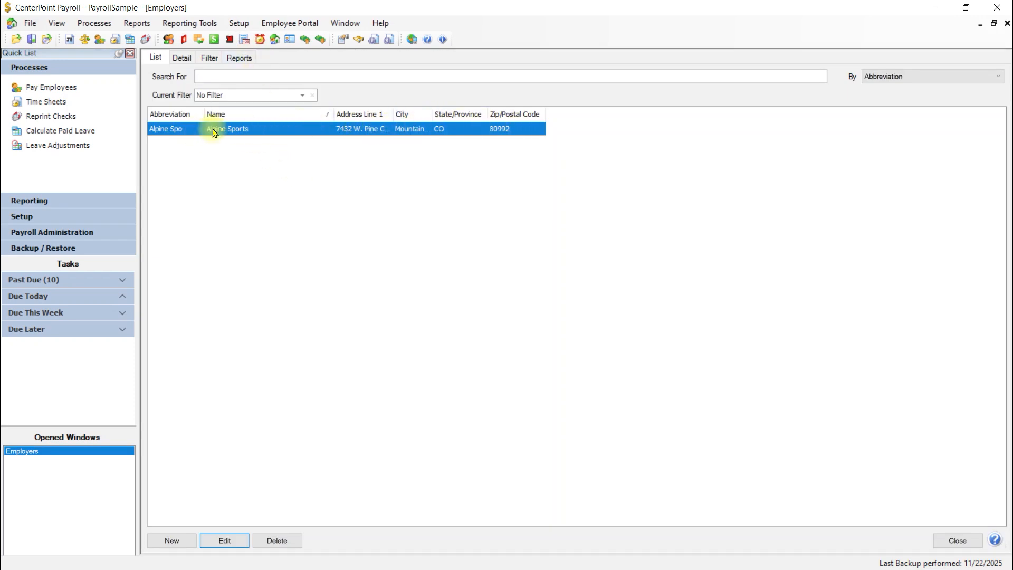
click(234, 544)
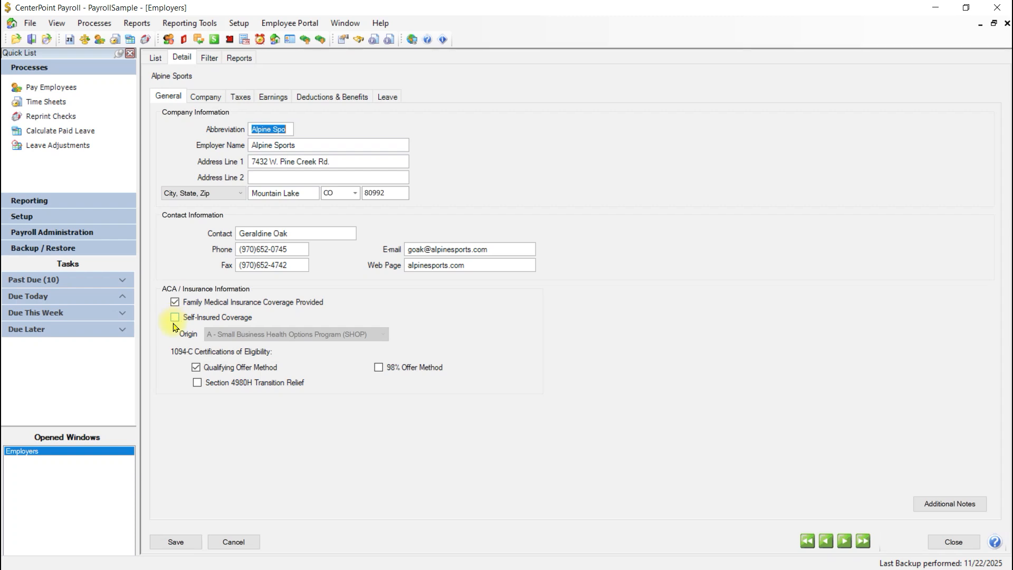
- Temporarily enable Self-Insured Coverage to inspect the Origin options, and turn it off again
click(175, 318)
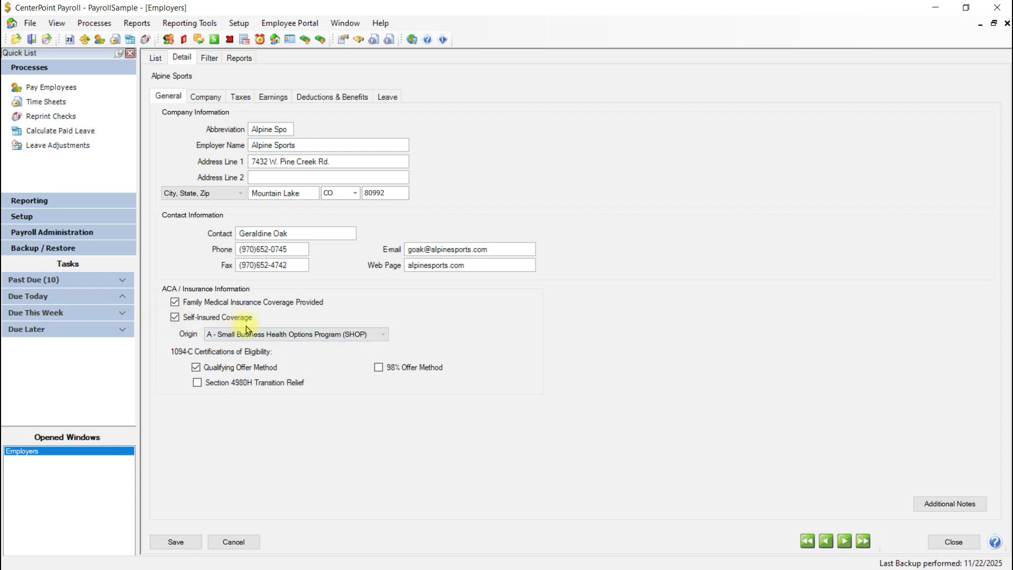
click(384, 339)
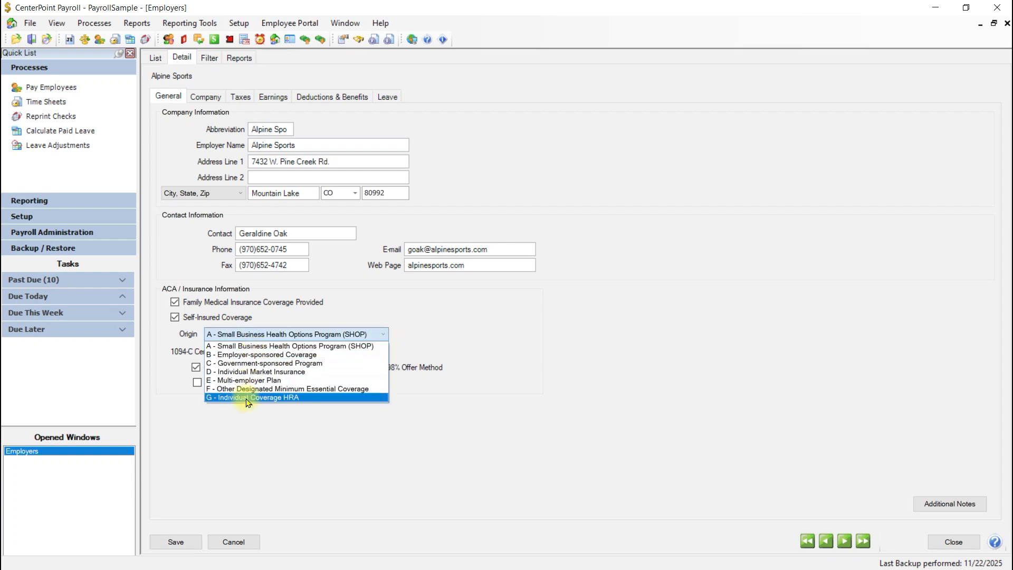
click(280, 319)
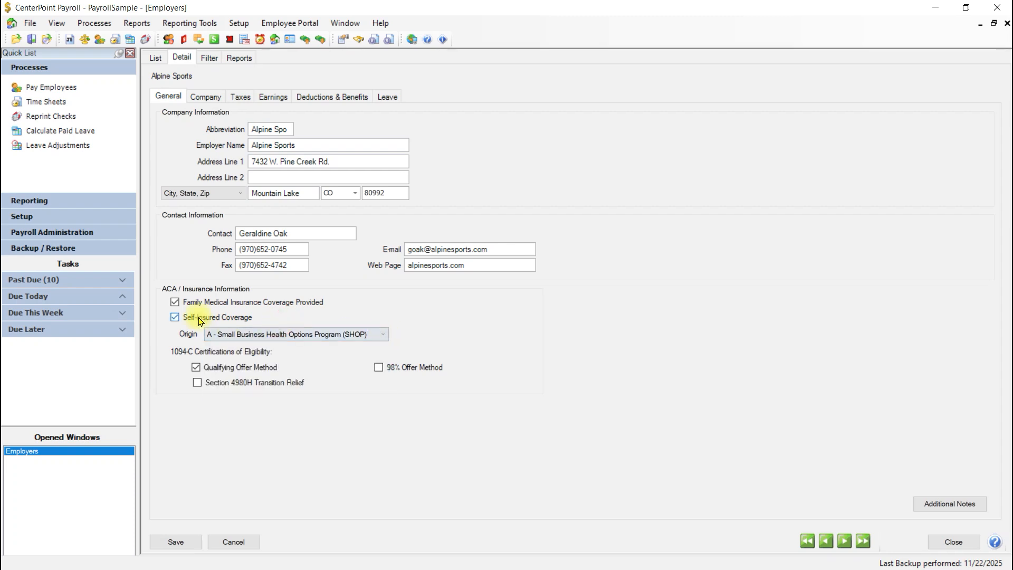
click(175, 317)
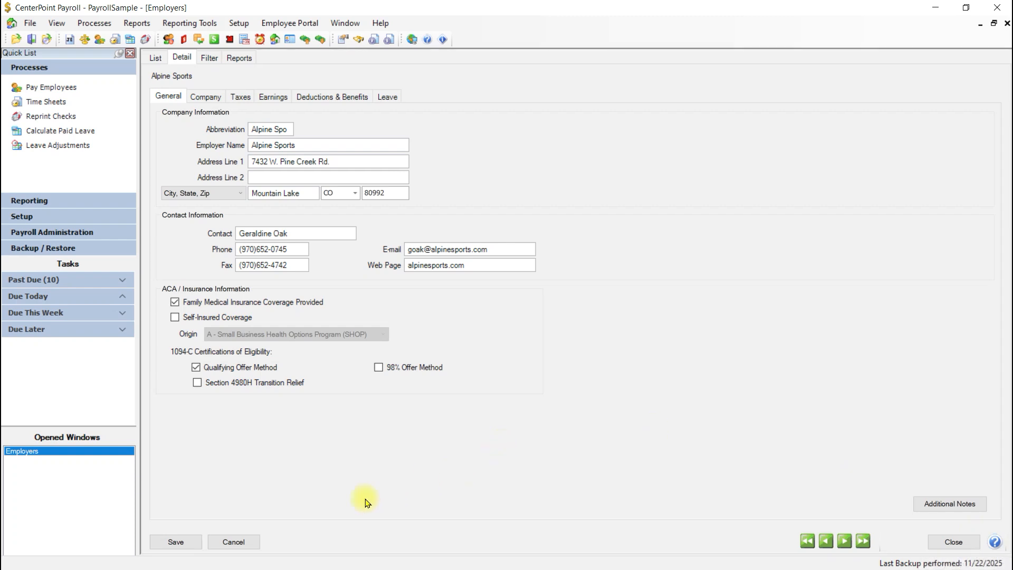
- Save the Alpine Sports employer record and close the employer setup
click(170, 541)
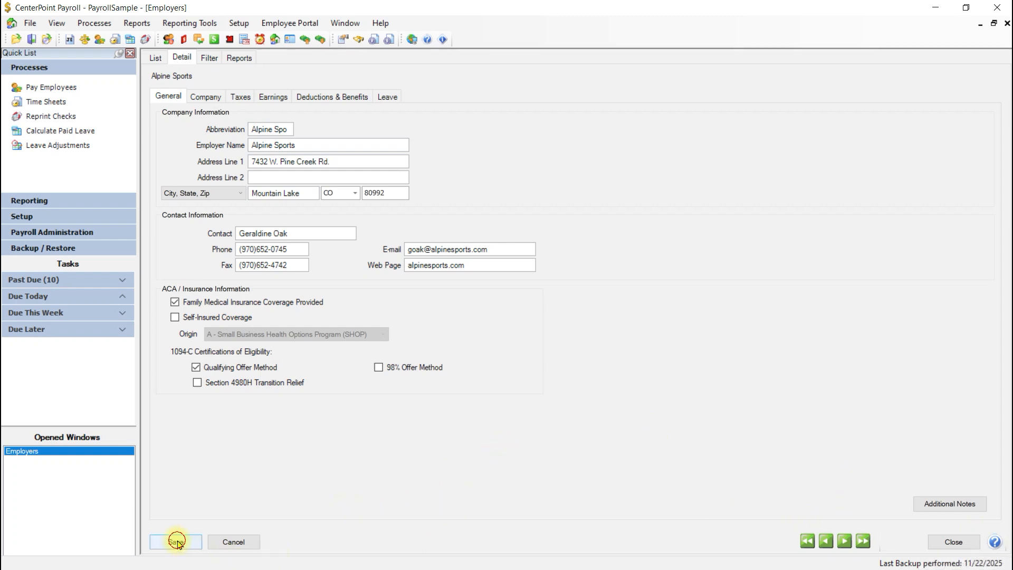
click(955, 542)
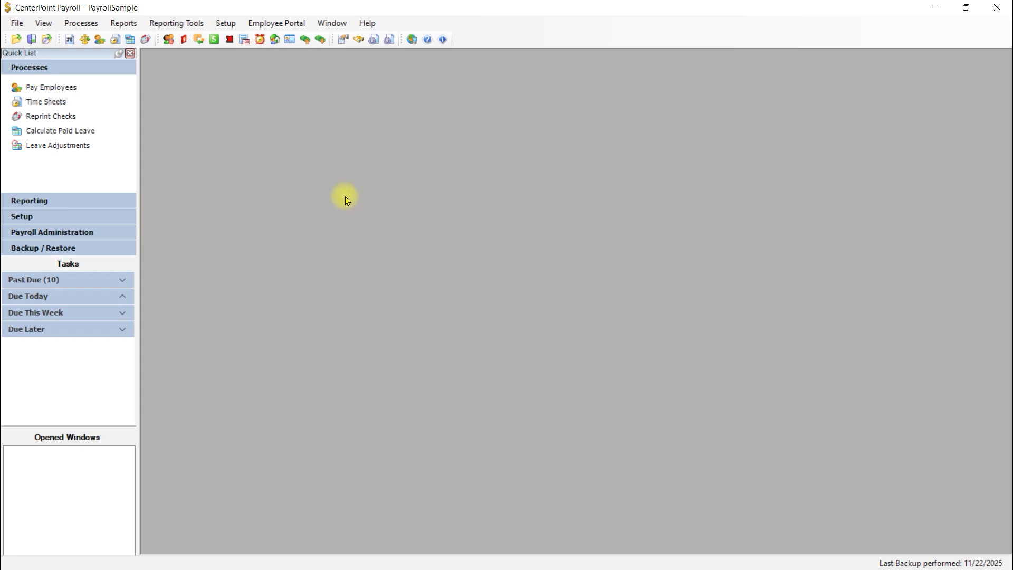
- Open the first listed employee's record for editing and enable Consent To Electronic 1095 in the payroll details
click(224, 26)
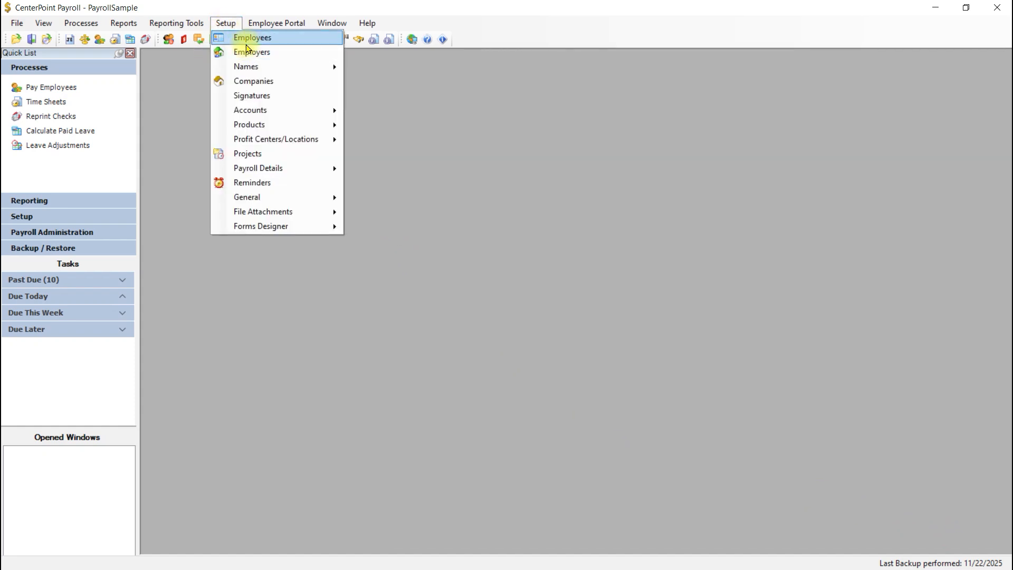
click(247, 38)
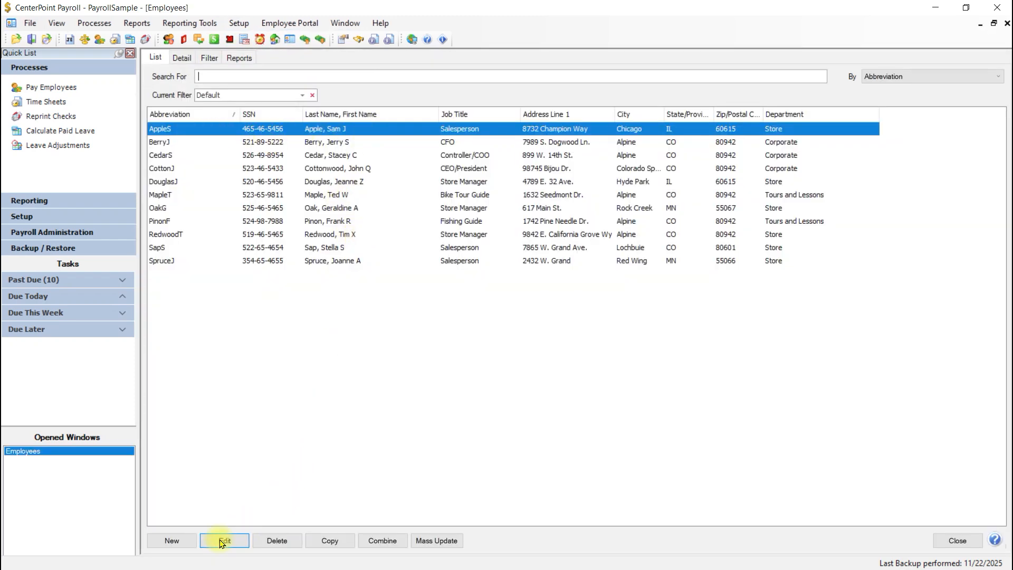
click(247, 542)
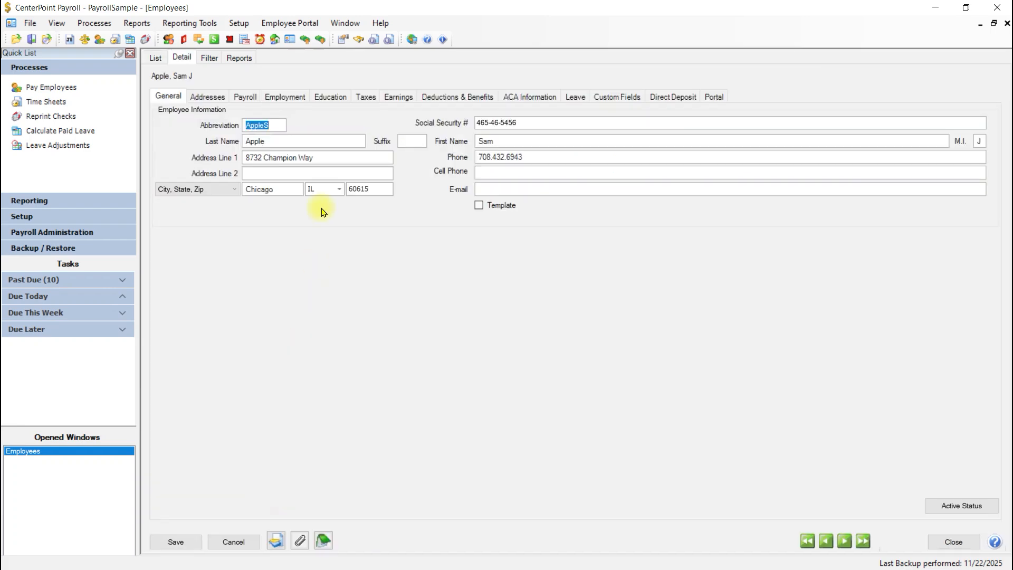
click(249, 99)
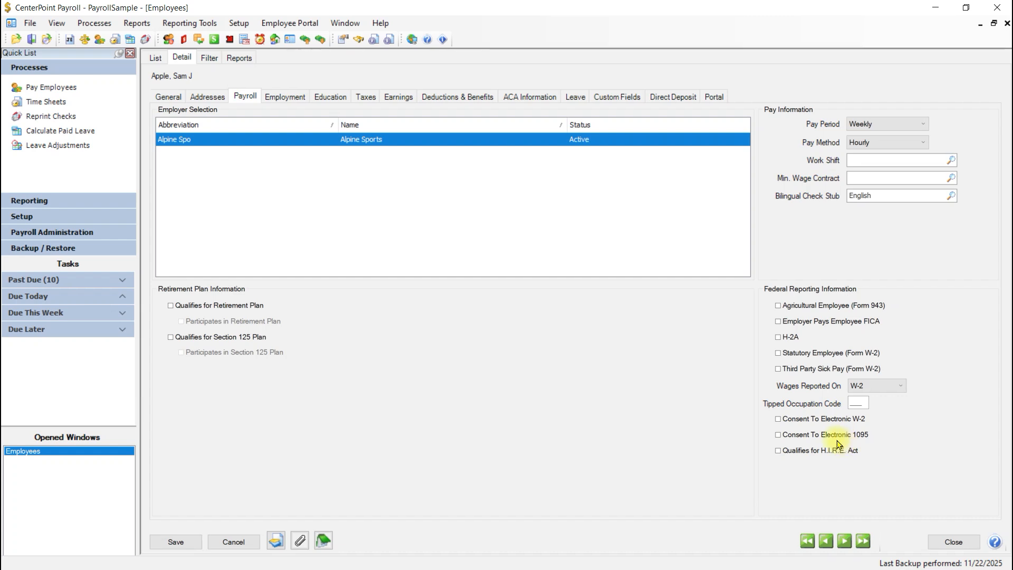
click(779, 436)
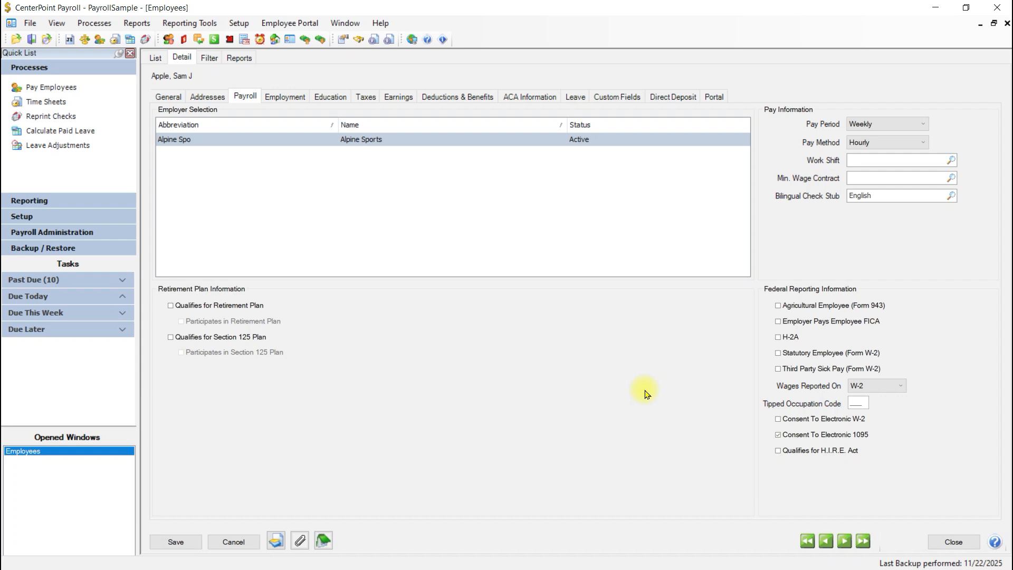
- In the employee's ACA information, set the plan start month to January and add a coverage period starting January 2025
click(519, 98)
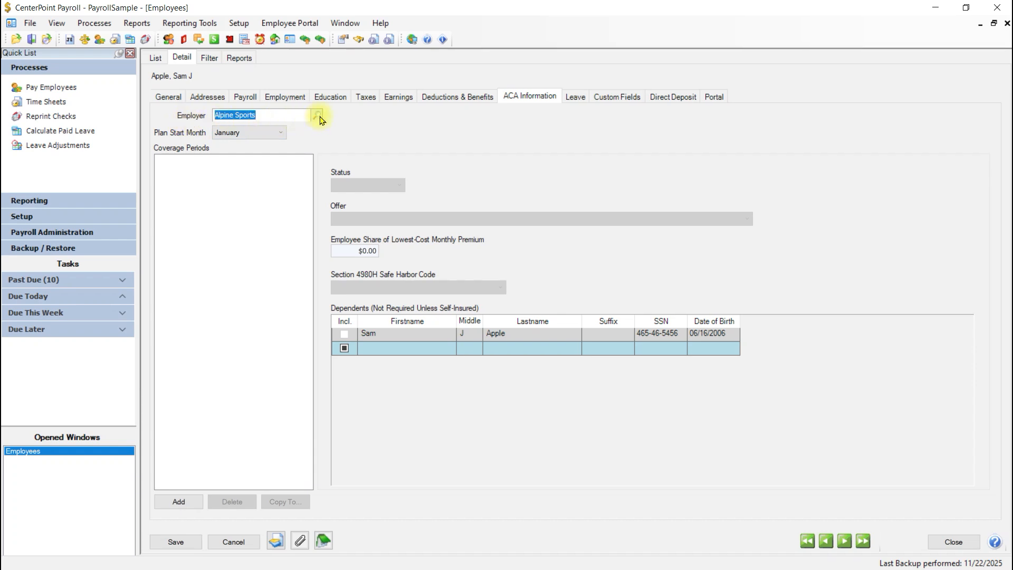
click(264, 134)
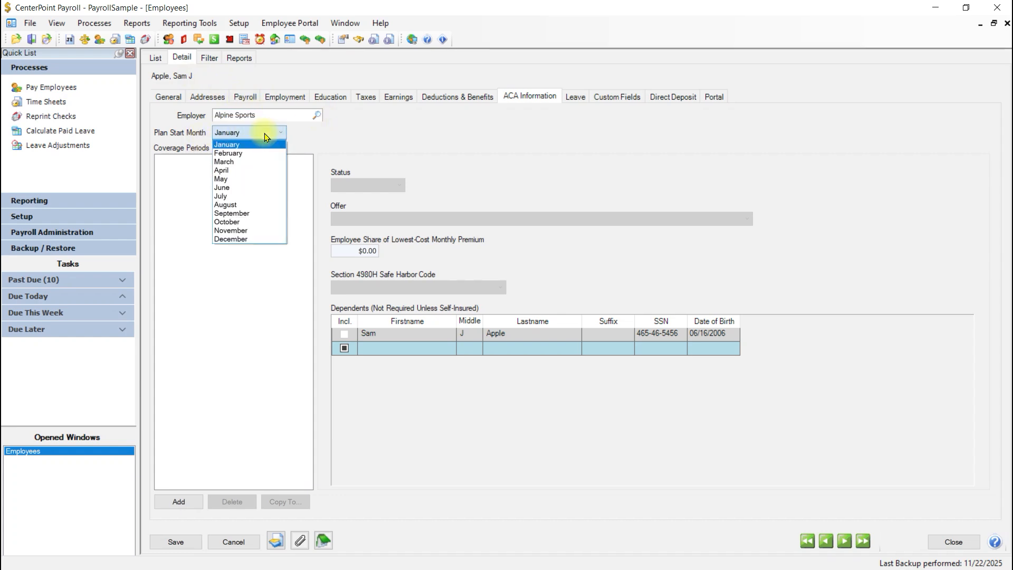
click(240, 146)
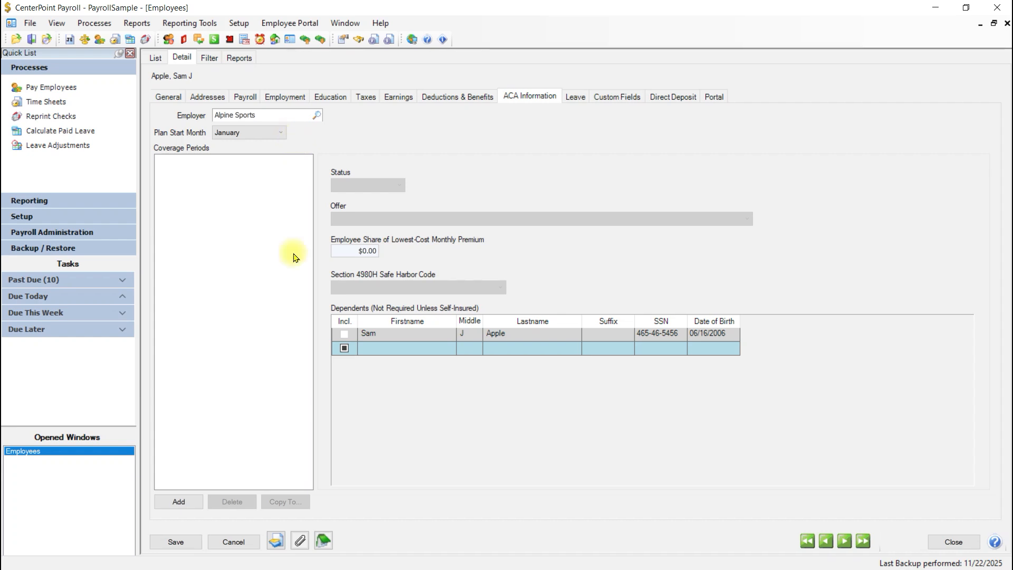
click(178, 502)
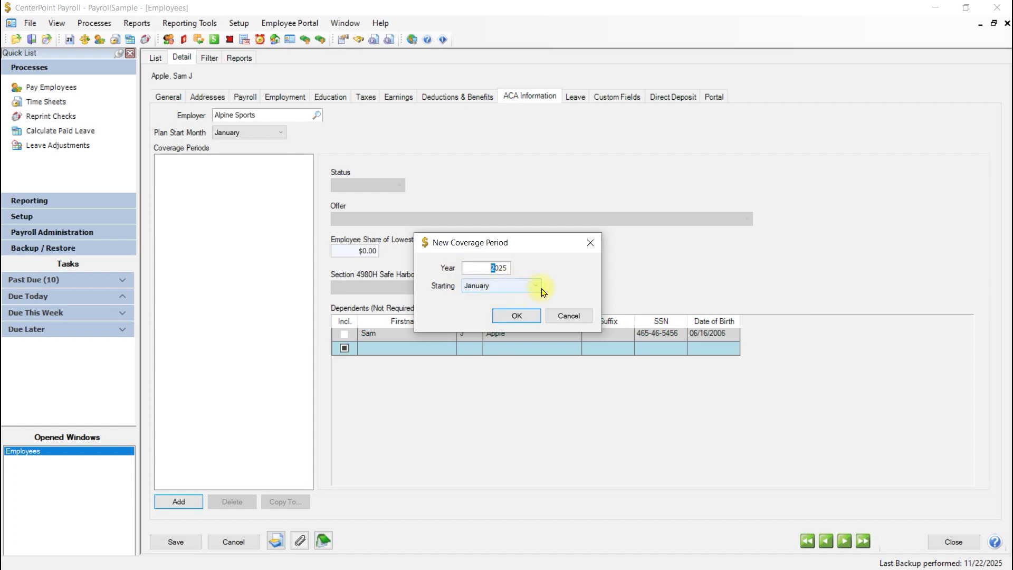
click(517, 316)
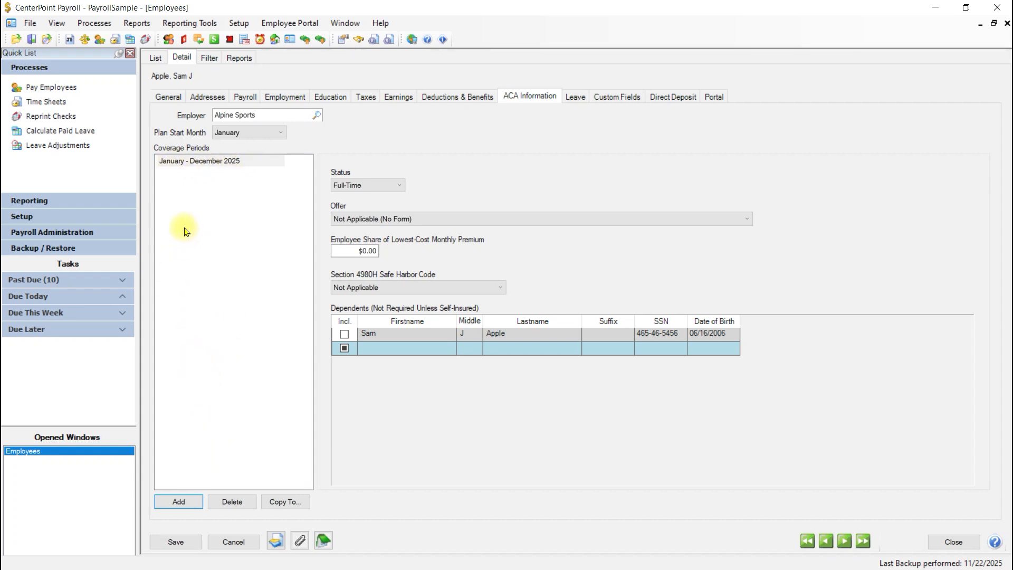
- Add a second coverage period starting June 2025 and select the January - May 2025 period
click(178, 502)
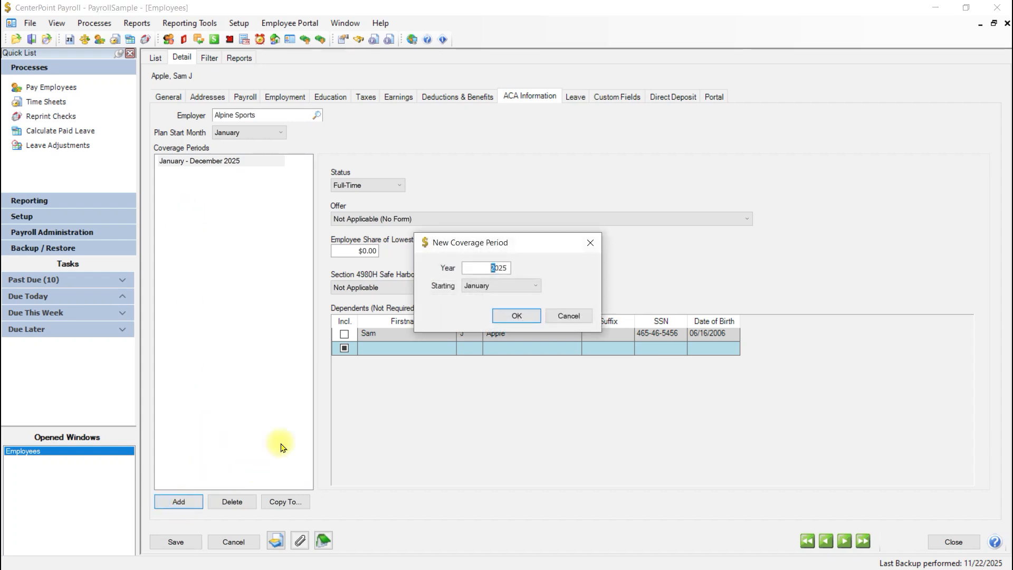
click(490, 286)
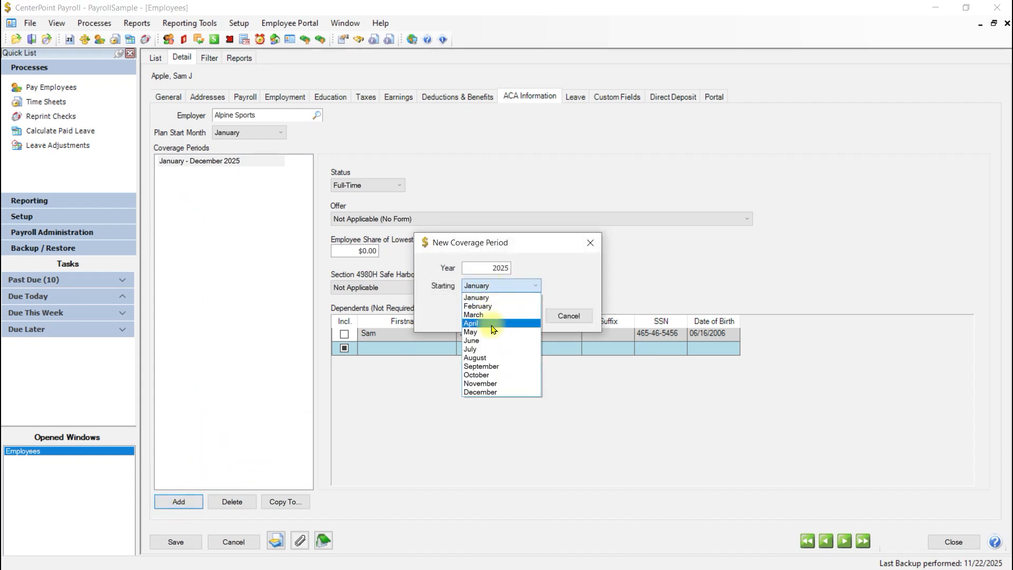
click(484, 340)
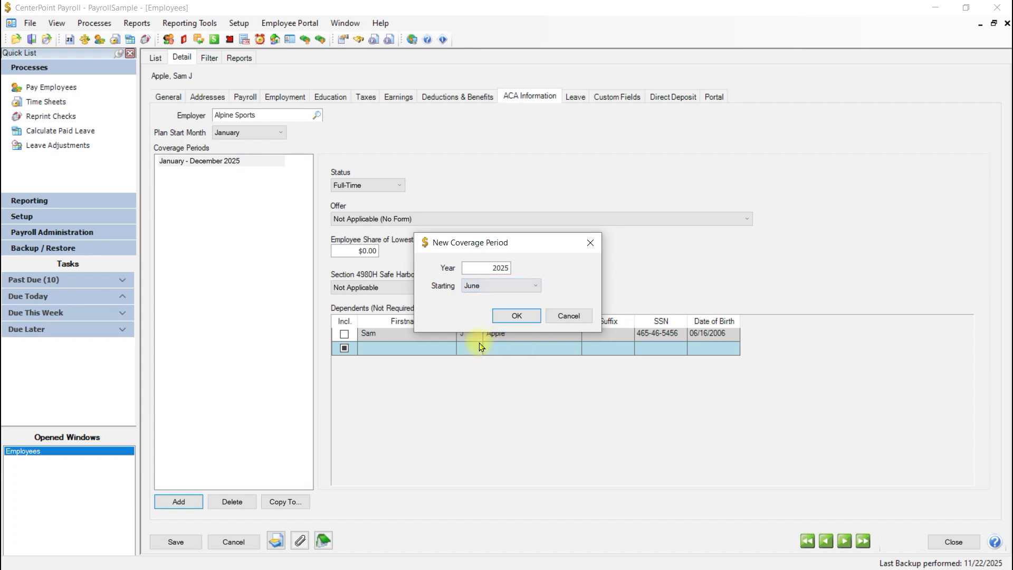
click(515, 318)
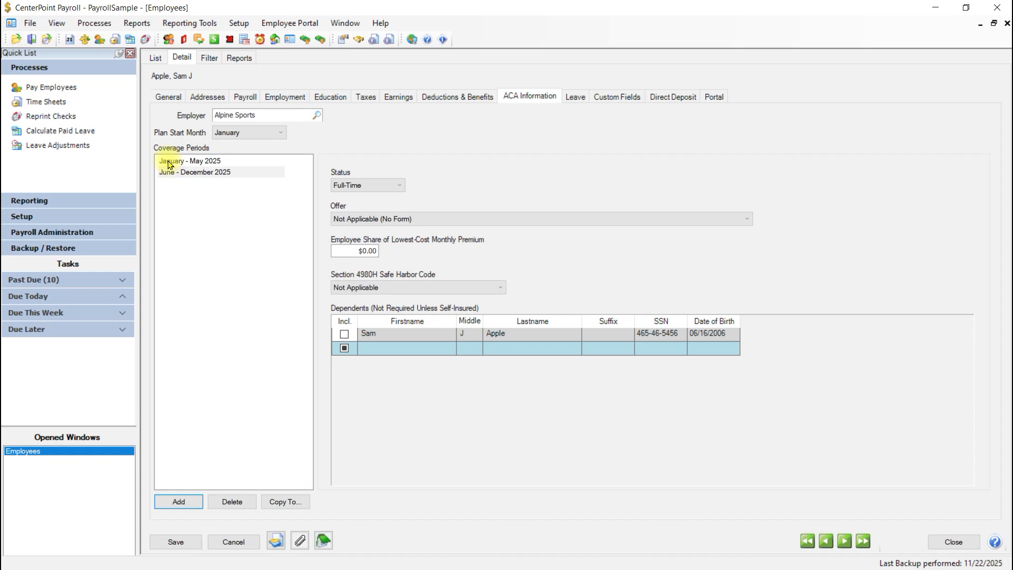
click(169, 162)
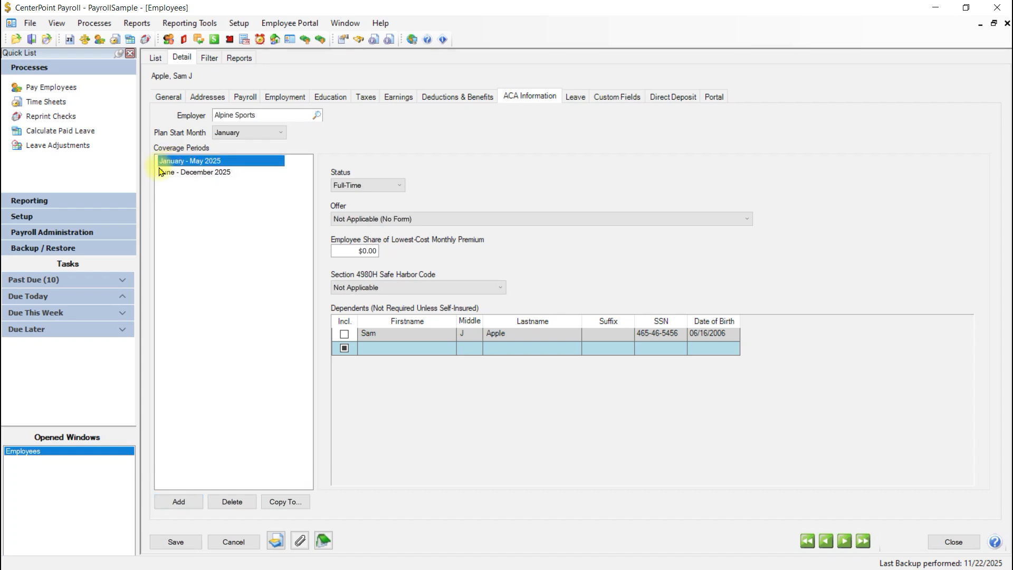
- Delete the June - December 2025 coverage period and confirm its removal
click(196, 175)
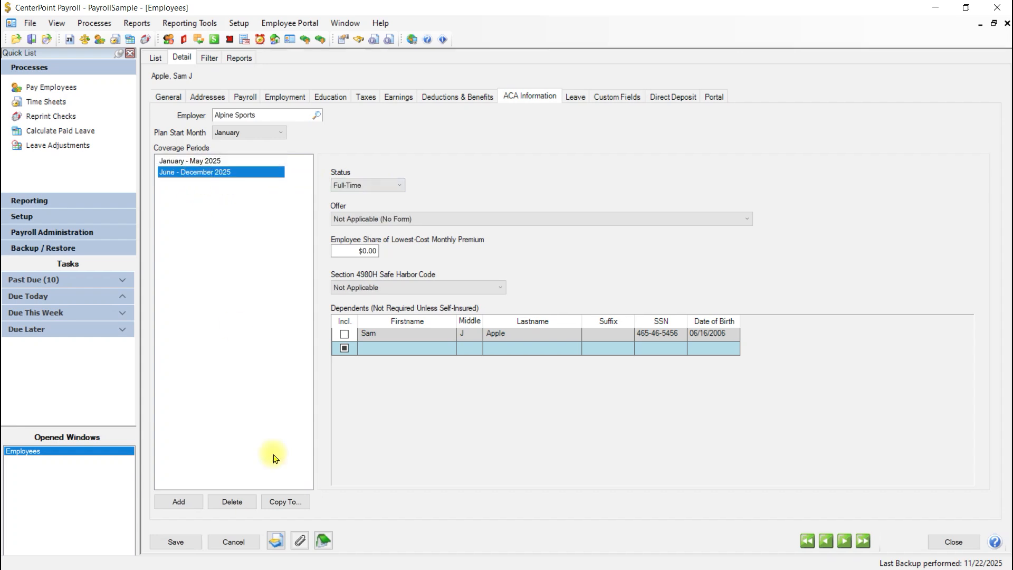
click(232, 502)
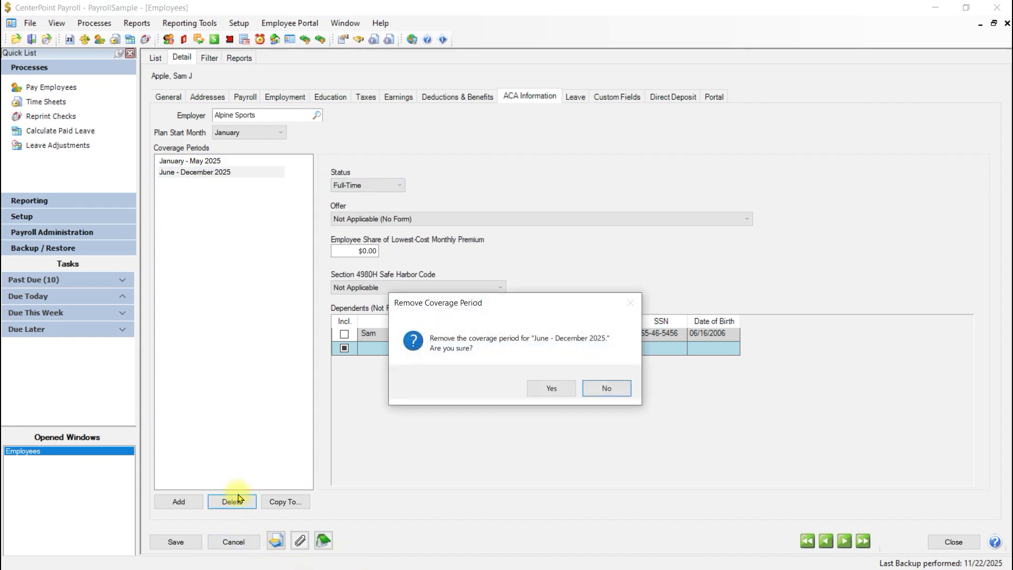
click(550, 391)
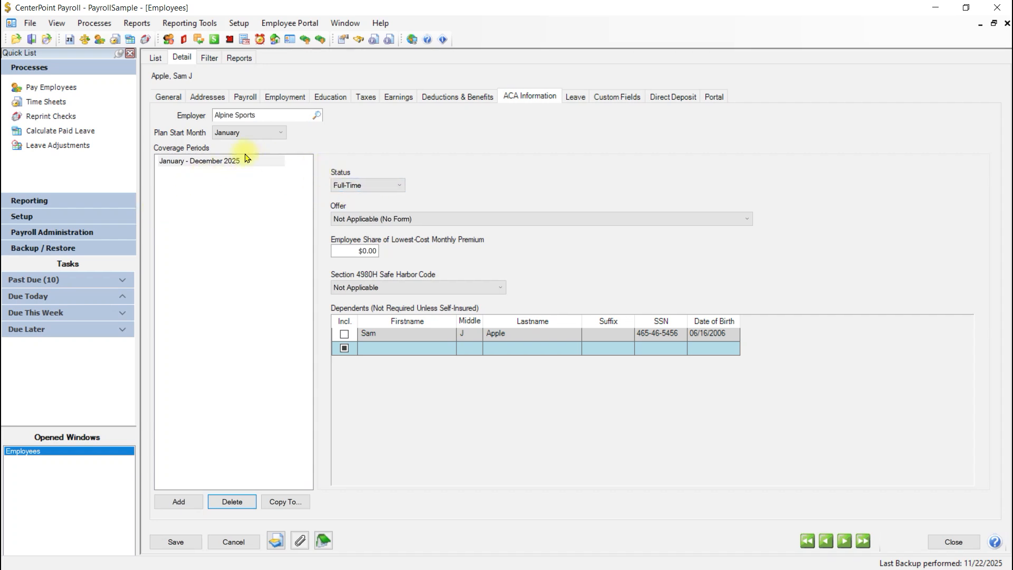
- For the January - December 2025 period, keep the Full-Time status and set the offer to 1C - Minimum Essential Coverage (Dependents Not Spouse)
click(230, 161)
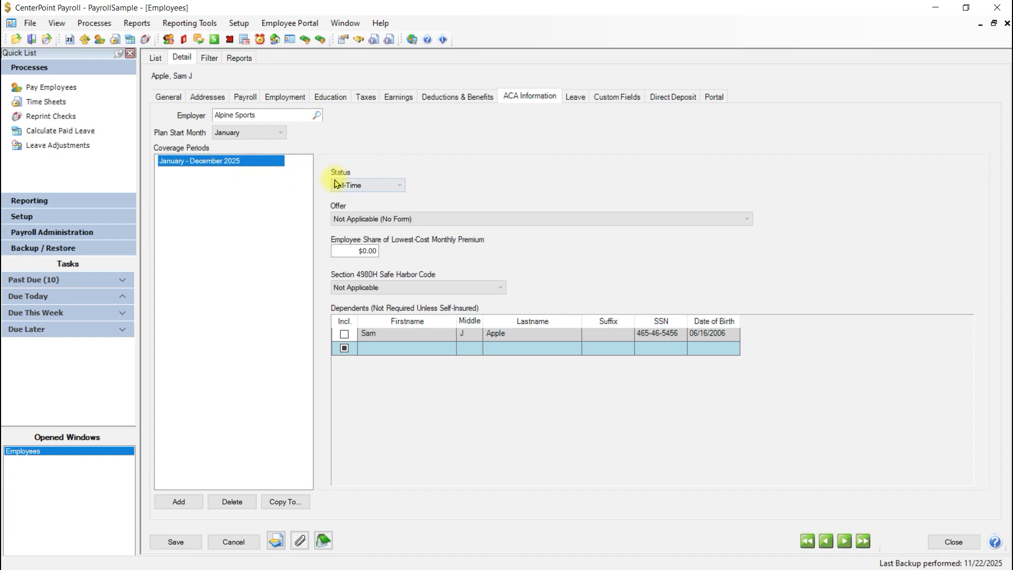
click(387, 188)
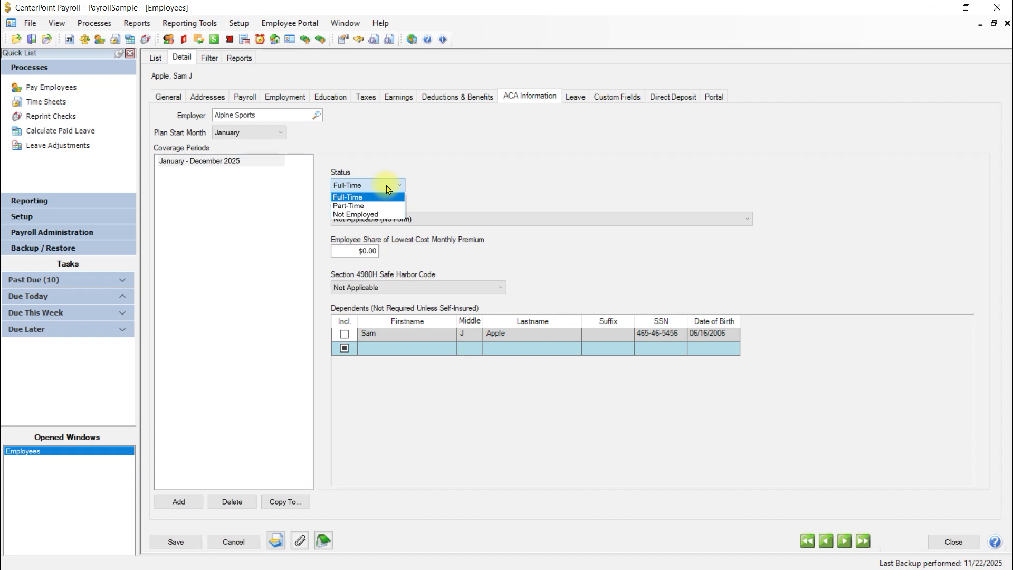
click(386, 186)
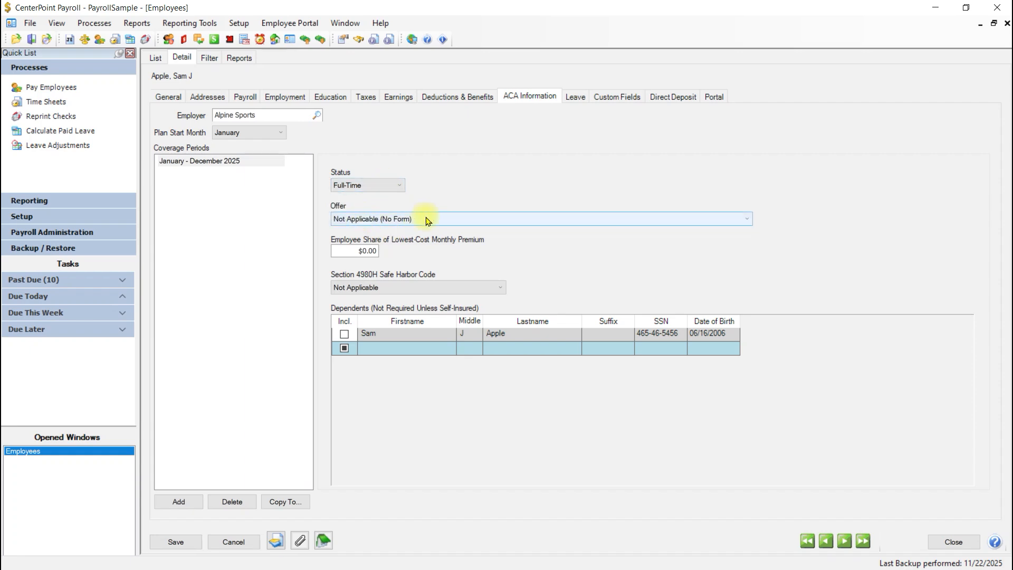
click(694, 220)
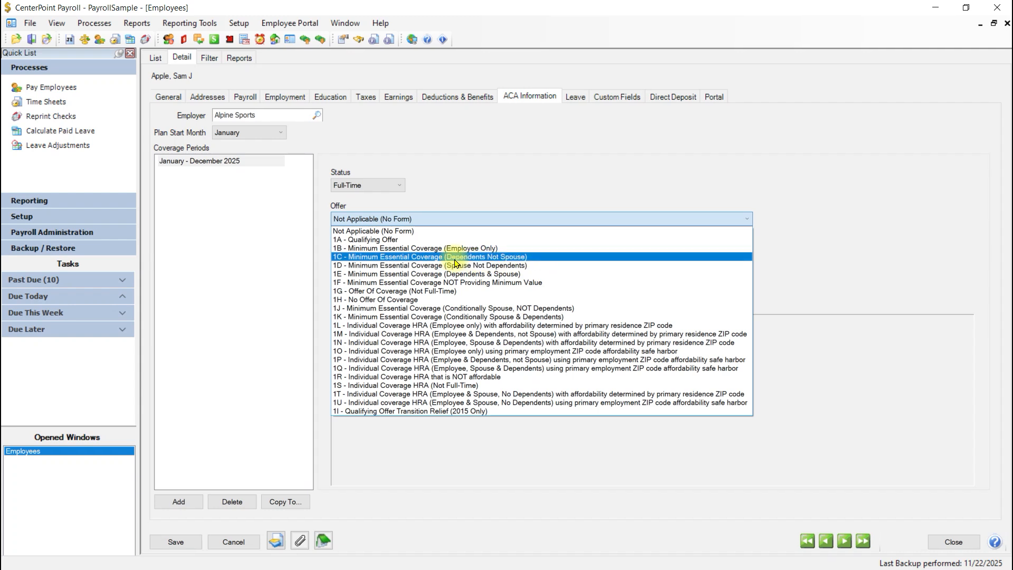
click(457, 258)
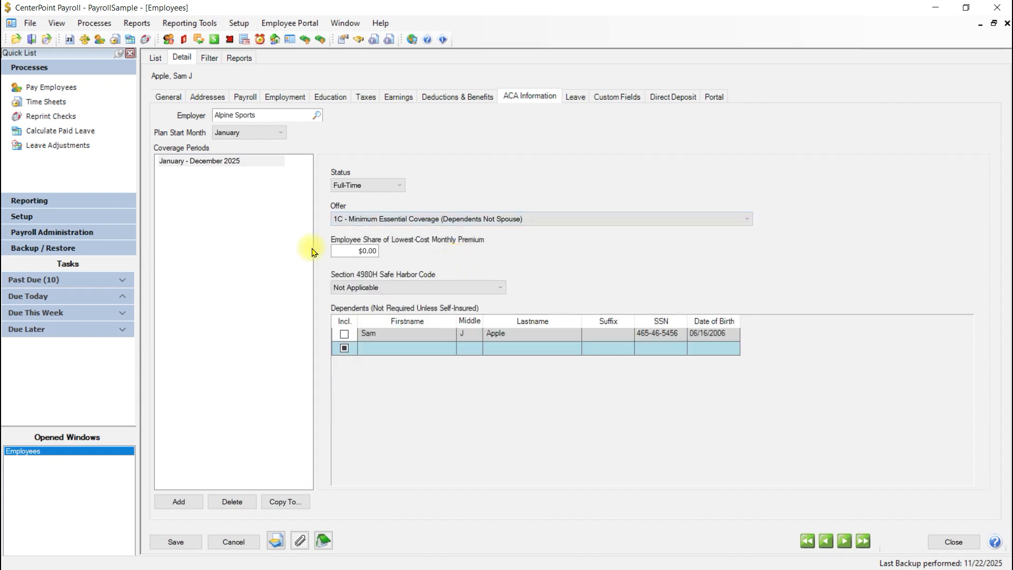
- Set the employee share of the lowest-cost monthly premium to $238.00 and the Section 4980H safe harbor code to 2C - Employee Enrolled In Coverage Offered
click(349, 250)
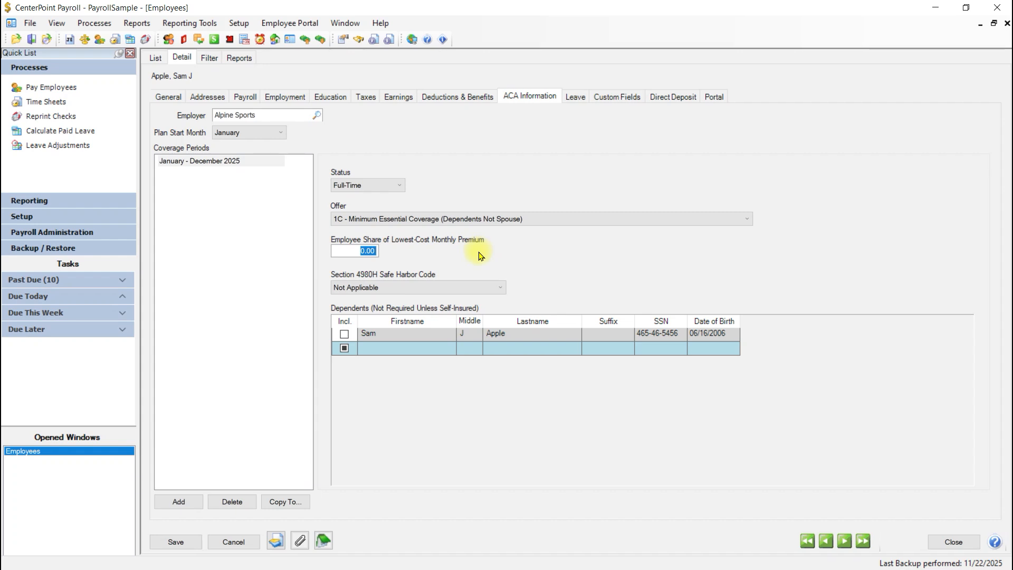
text(238)
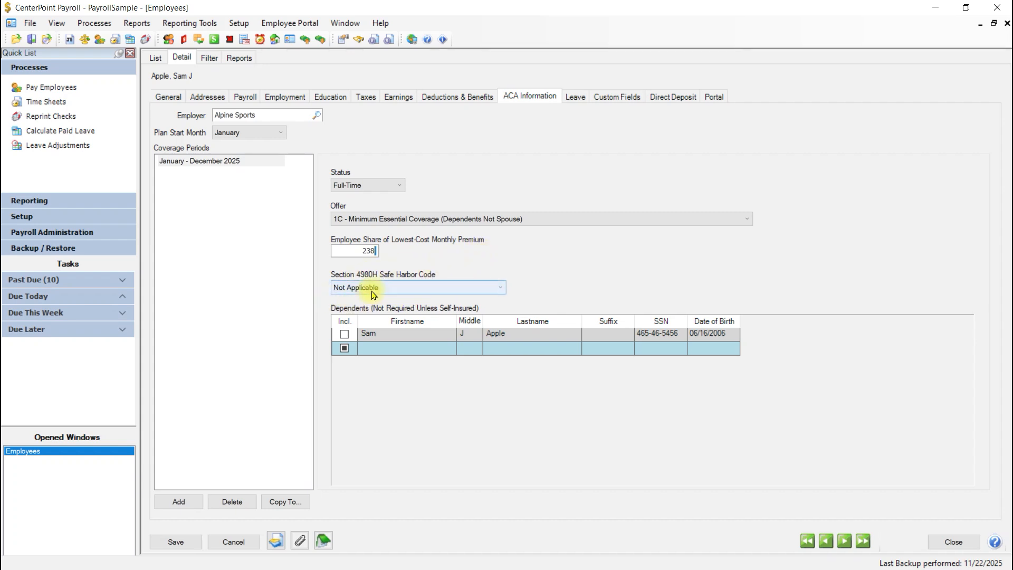
click(500, 290)
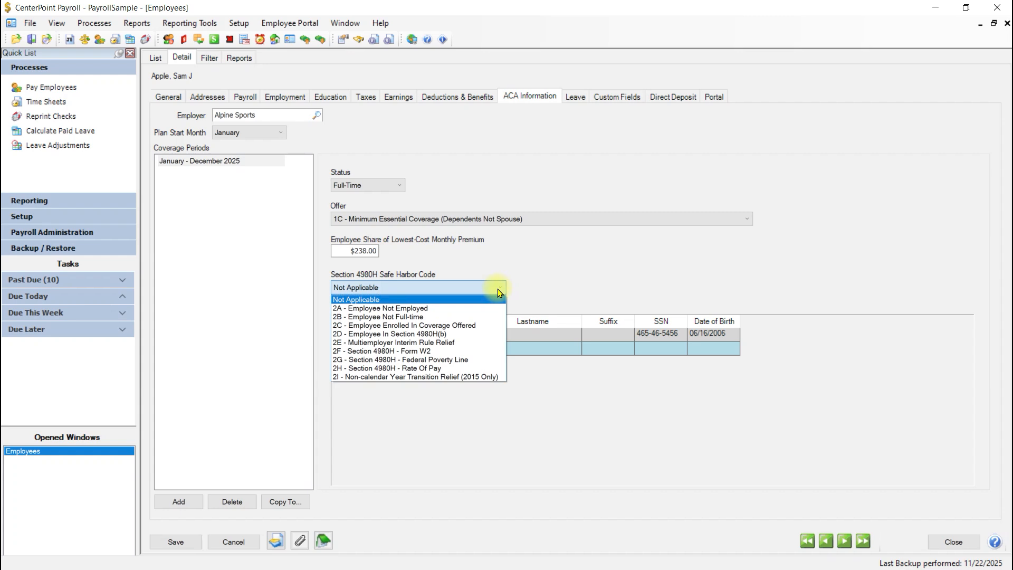
click(471, 326)
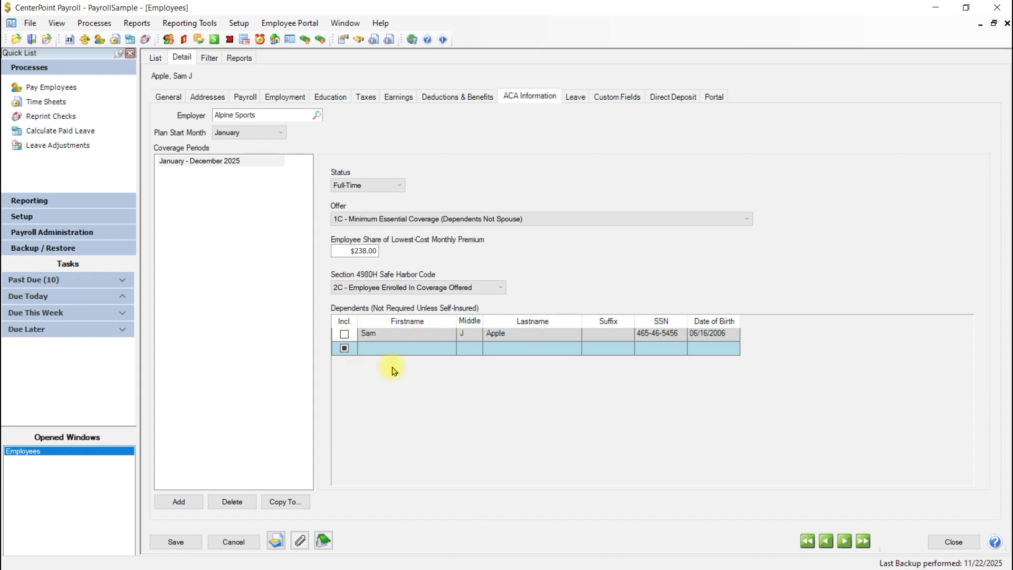
click(371, 346)
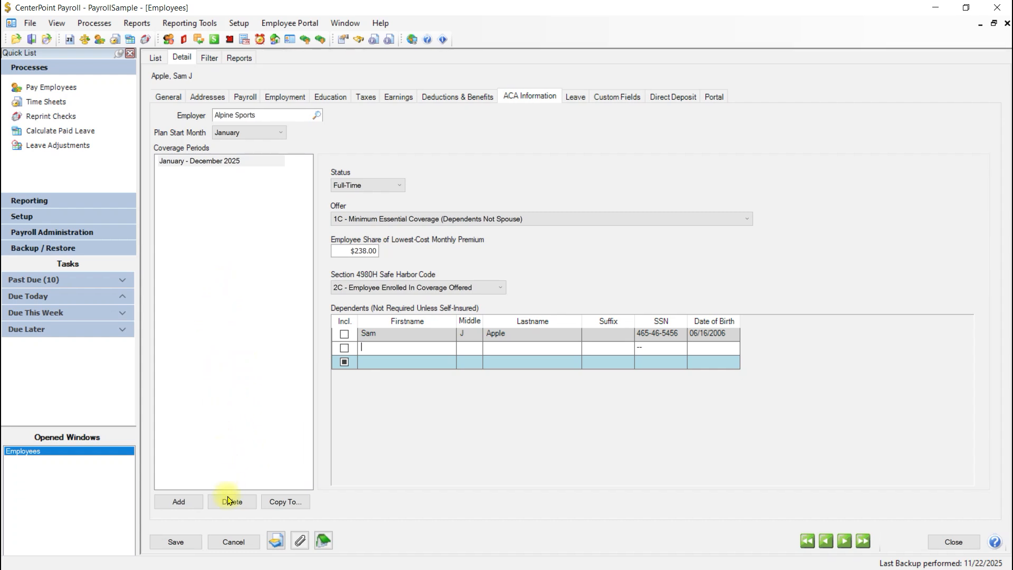
- Copy the January - December 2025 coverage period to the employee with abbreviation starting with B, and save the current employee's record
click(281, 506)
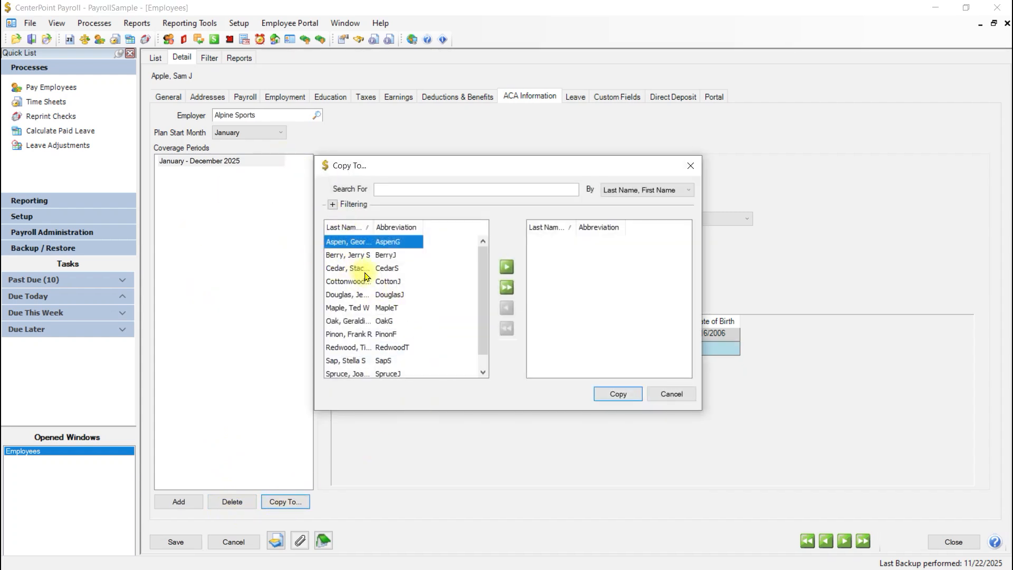
click(354, 257)
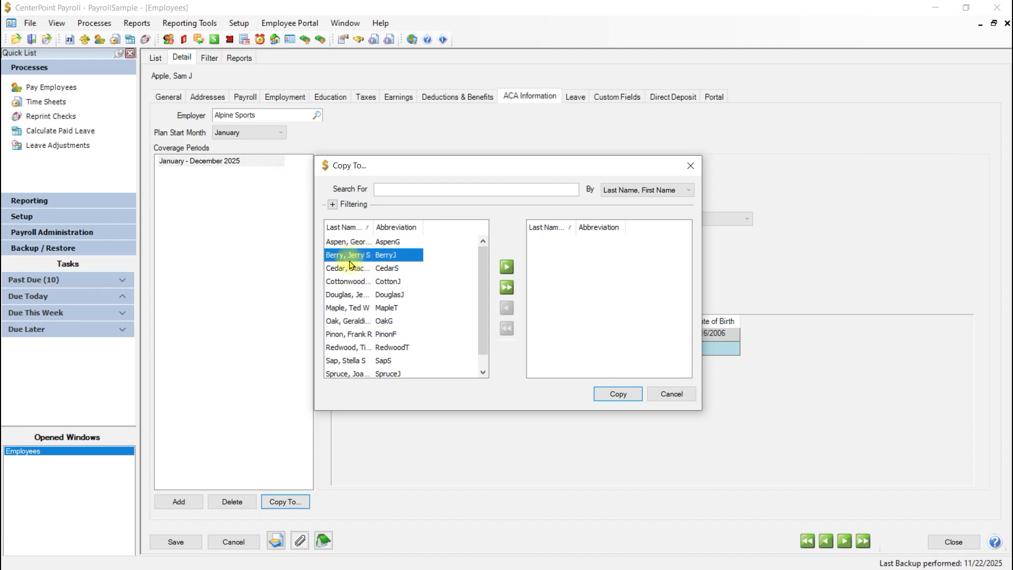
click(507, 266)
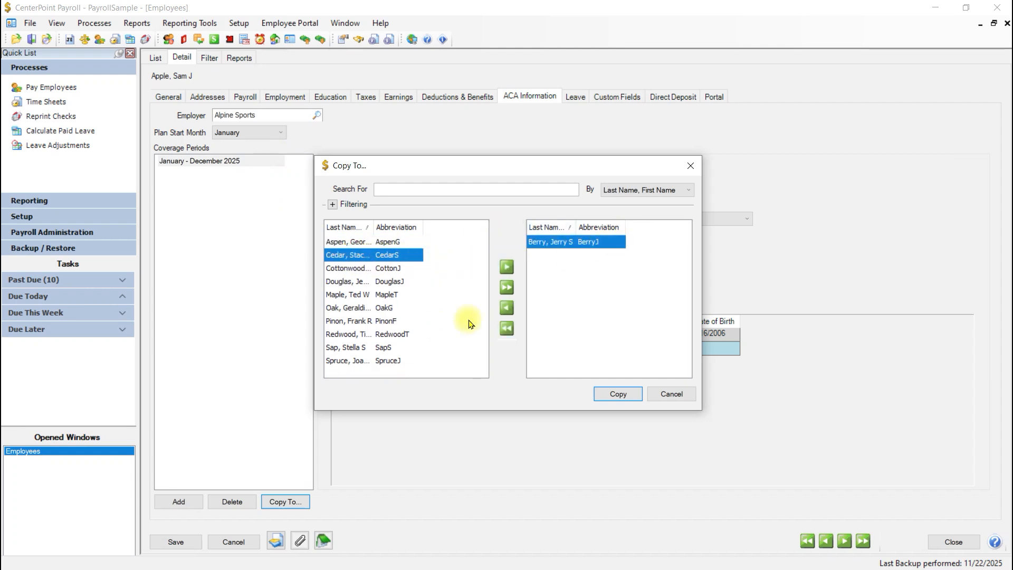
click(616, 402)
click(556, 388)
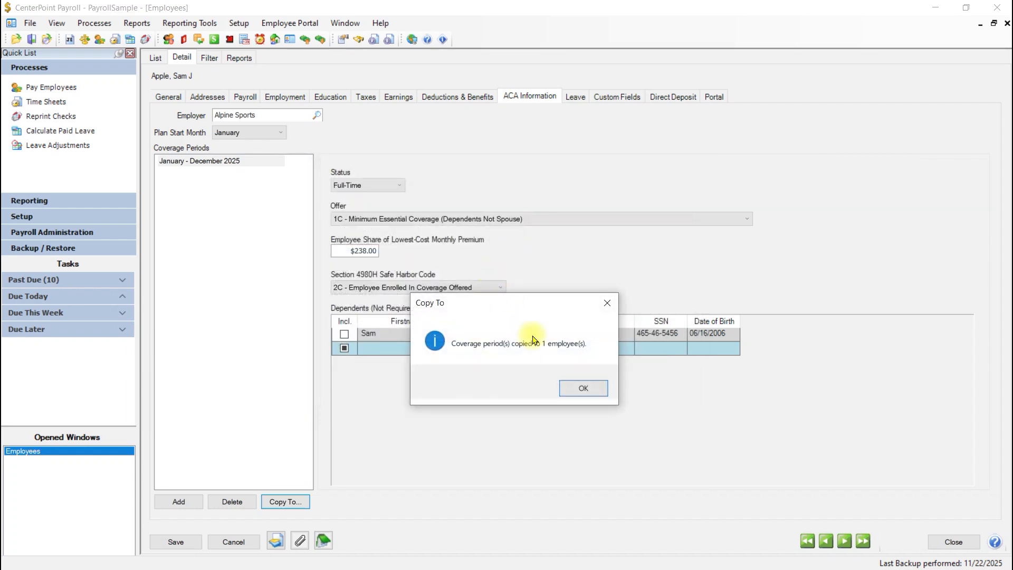
click(583, 389)
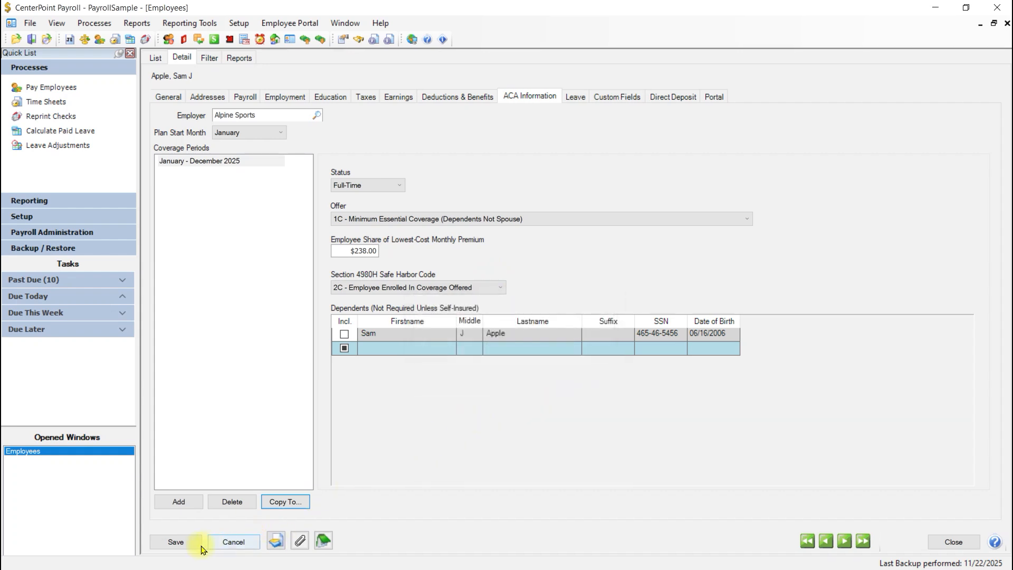
click(176, 542)
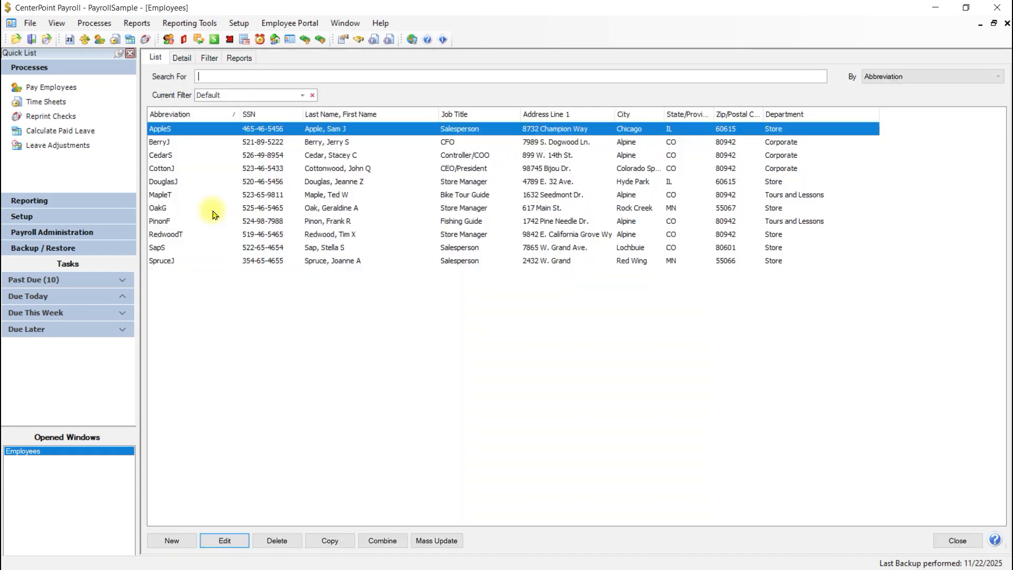
- Open the CFO's employee record, review the copied coverage period in the ACA information, and save the record
click(313, 142)
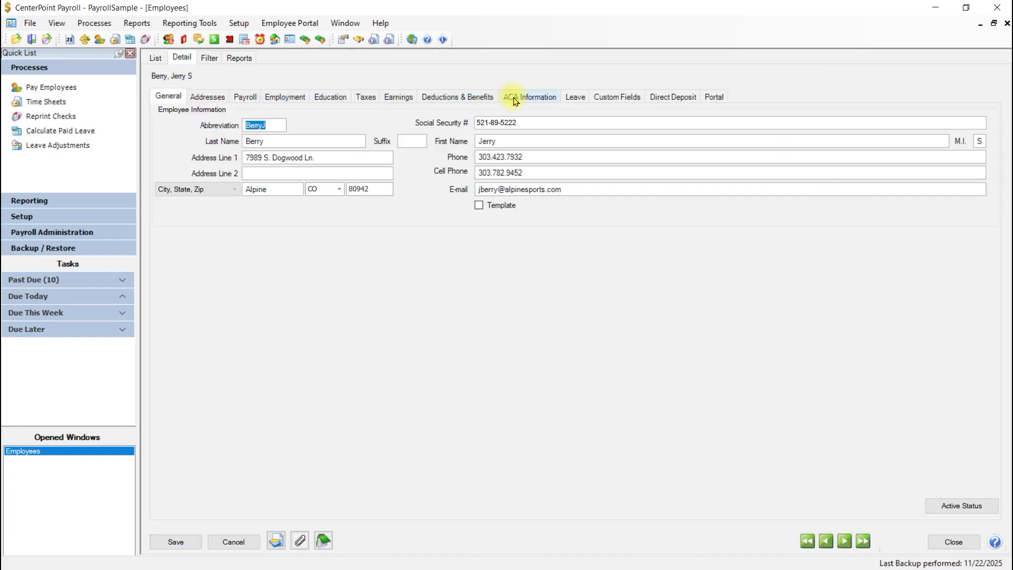
click(515, 98)
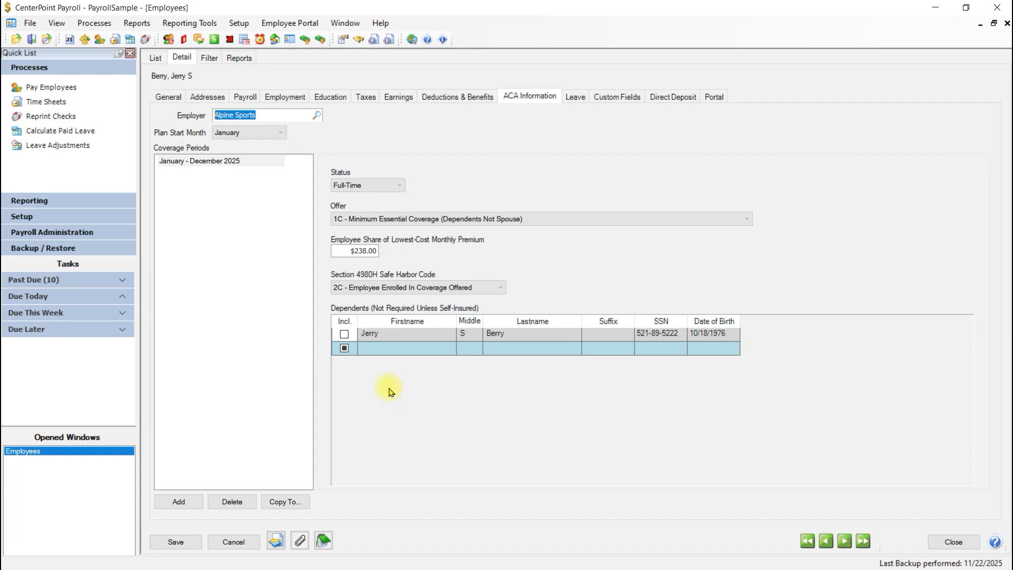
click(176, 542)
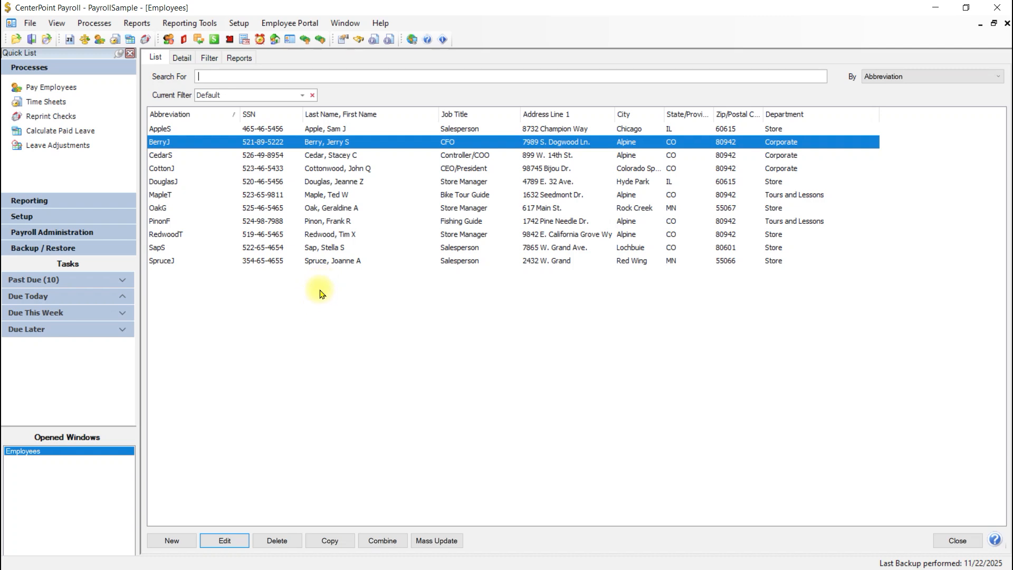
- Start a mass update of the employees' ACA information with the Add New Coverage Period option
click(436, 549)
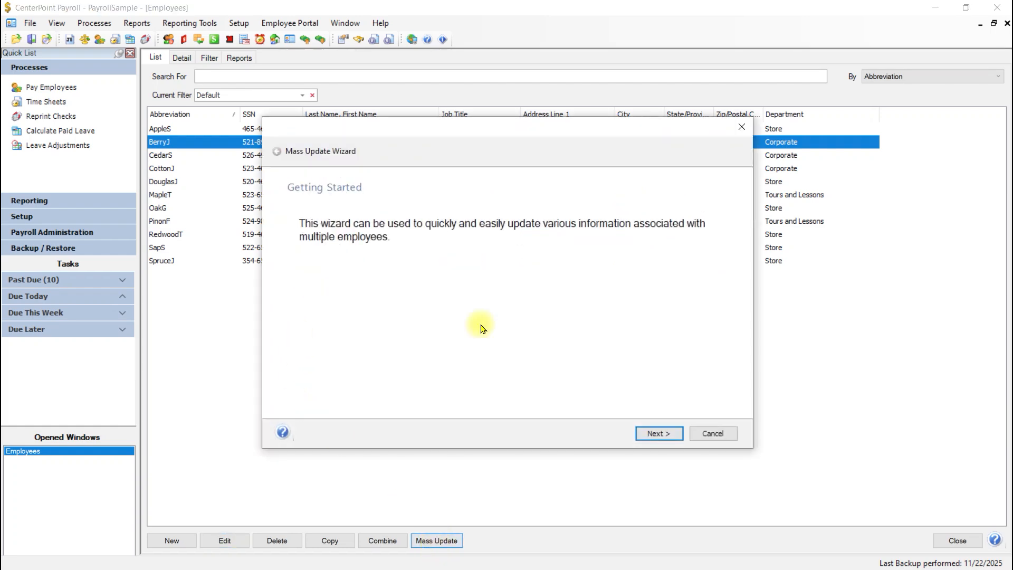
click(662, 436)
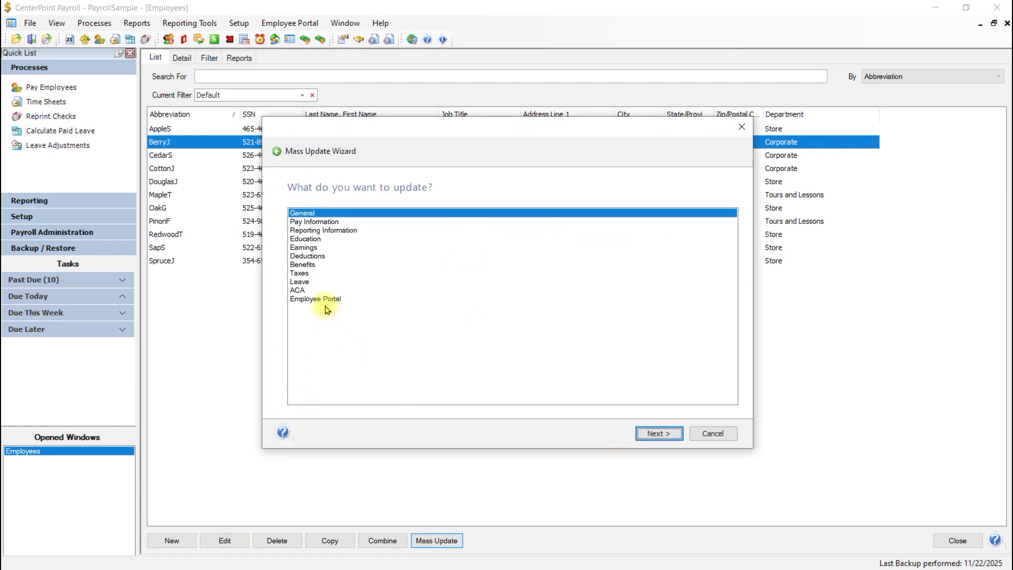
click(297, 290)
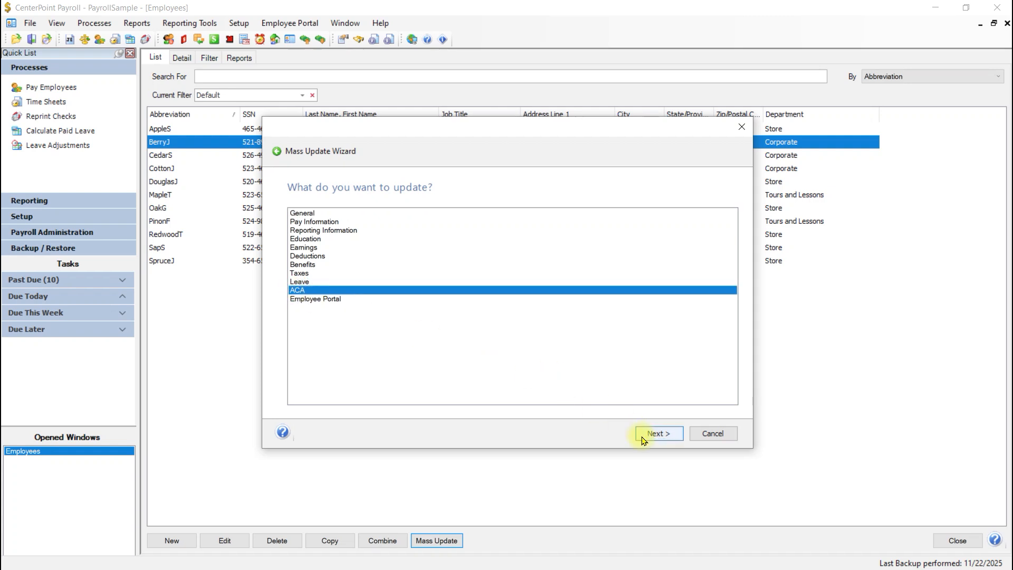
click(659, 434)
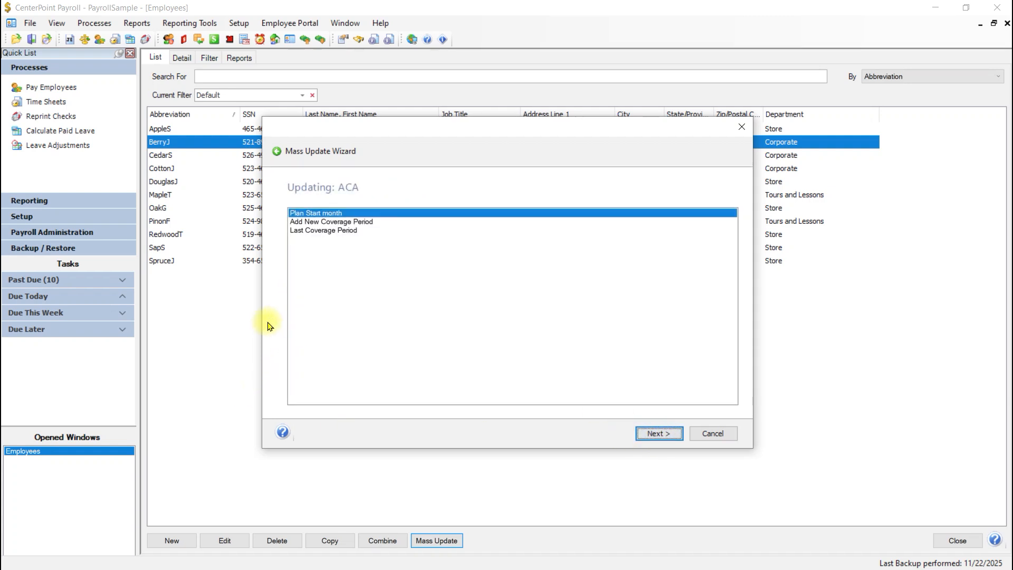
click(339, 223)
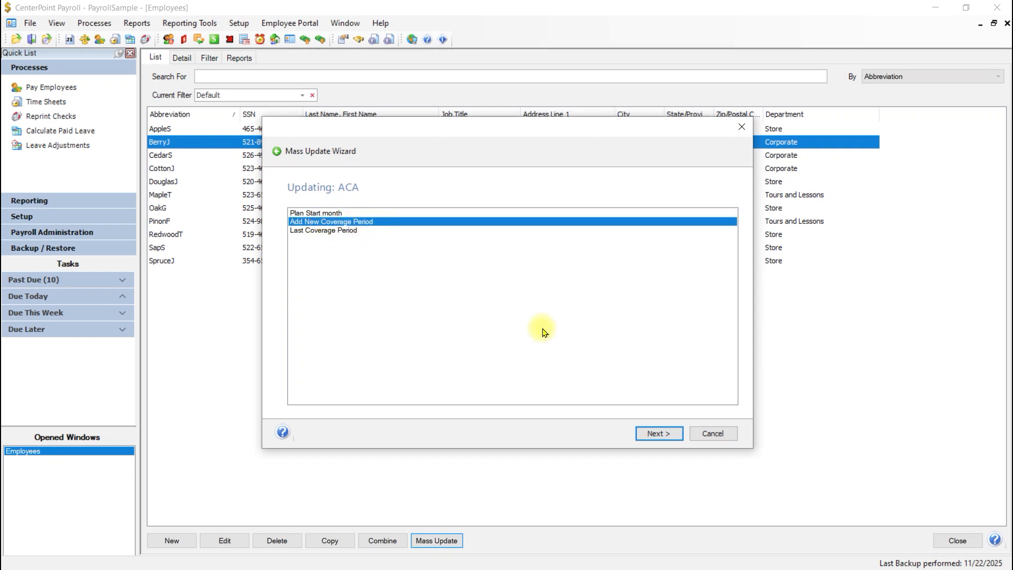
click(657, 436)
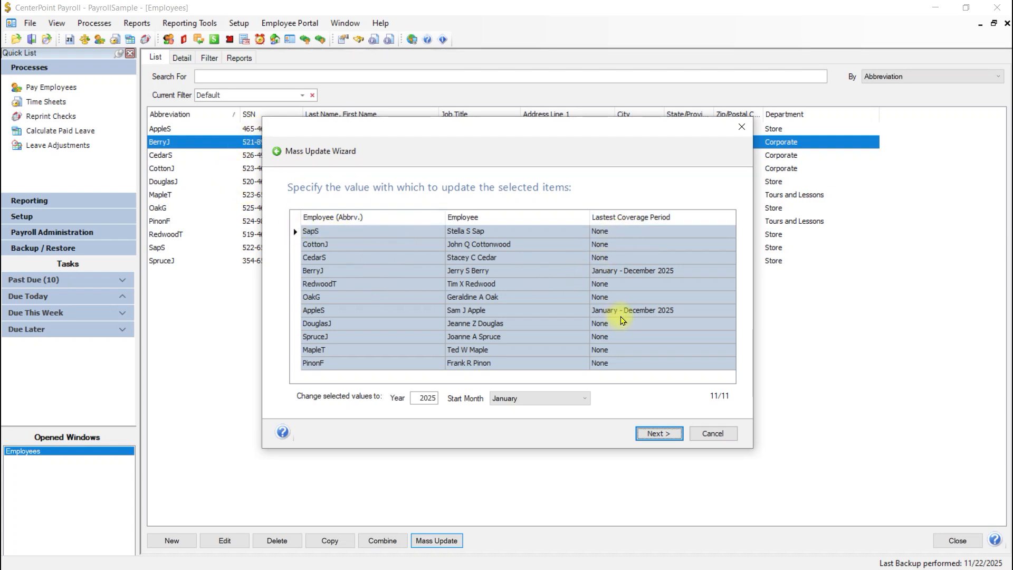
- Add a coverage period starting January 2025 to every employee whose latest coverage period is None, and save the changes to the database
click(309, 233)
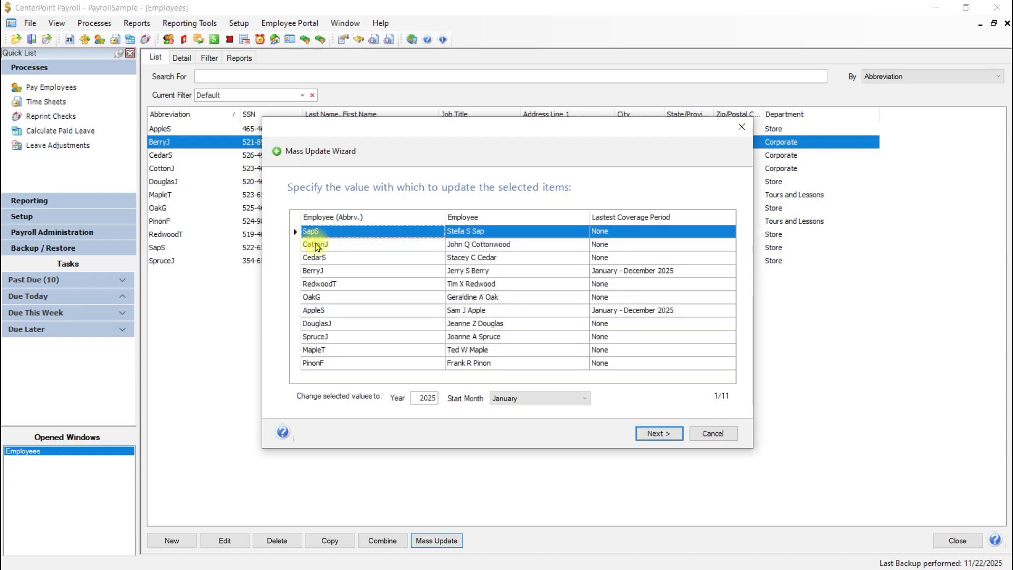
ctrl+click(317, 246)
ctrl+click(316, 259)
ctrl+click(321, 285)
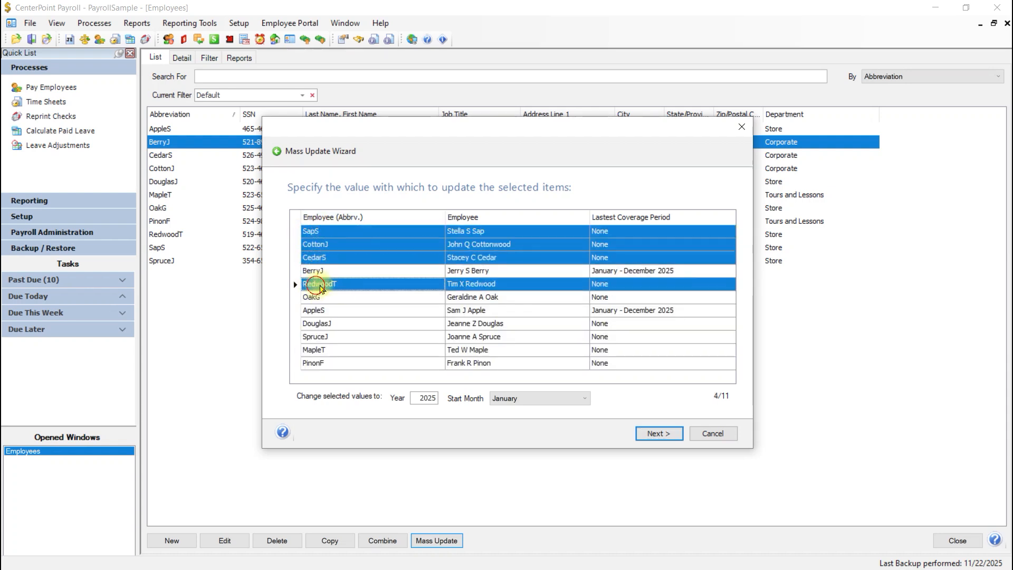
ctrl+click(314, 298)
ctrl+click(326, 325)
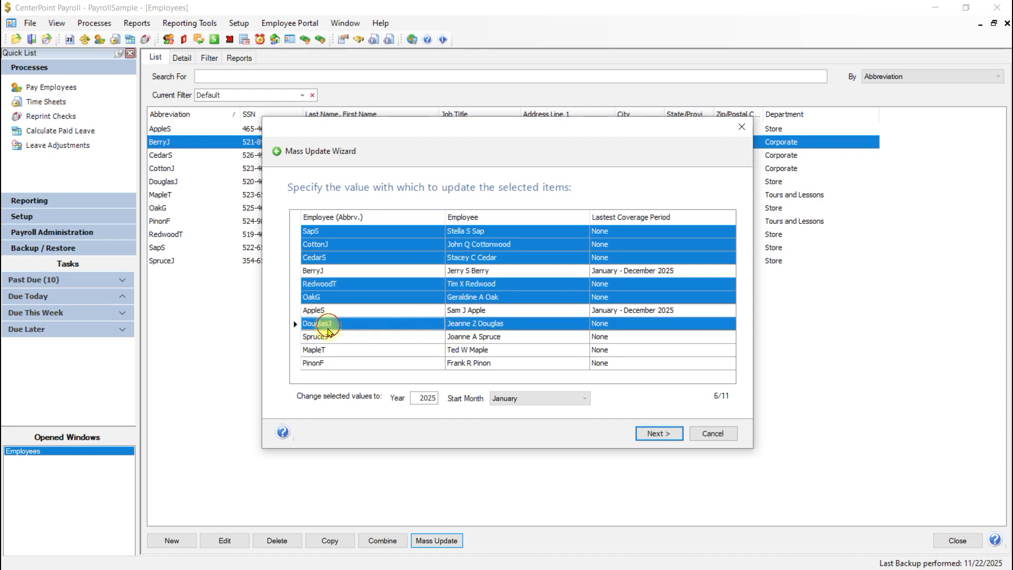
ctrl+click(319, 337)
ctrl+click(316, 350)
ctrl+click(316, 364)
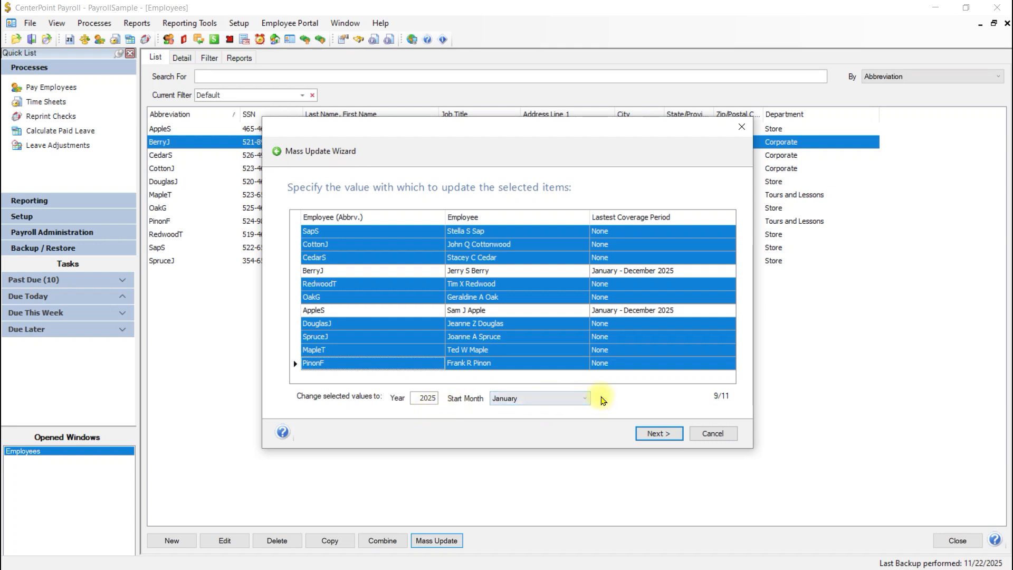
click(662, 438)
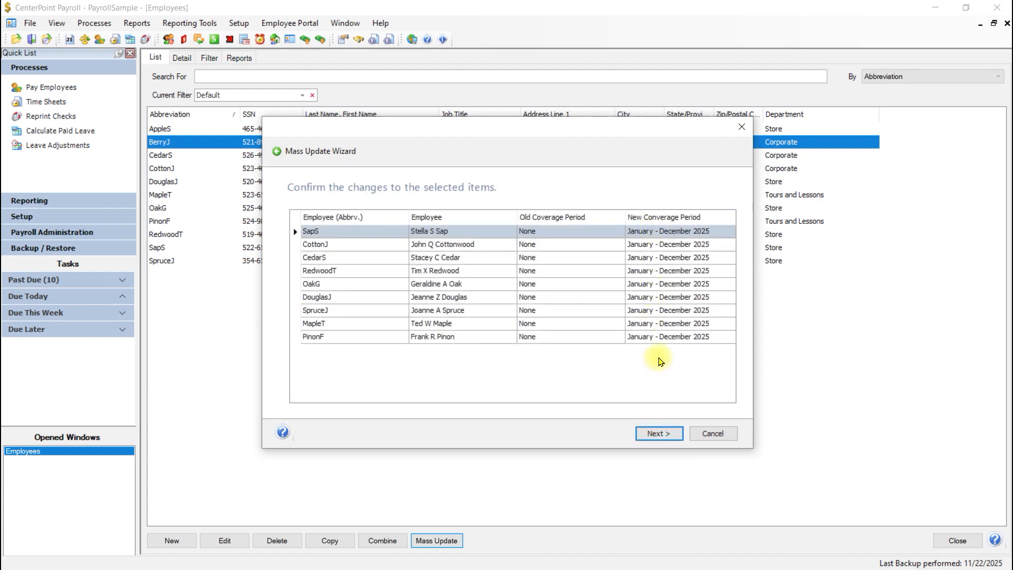
click(662, 438)
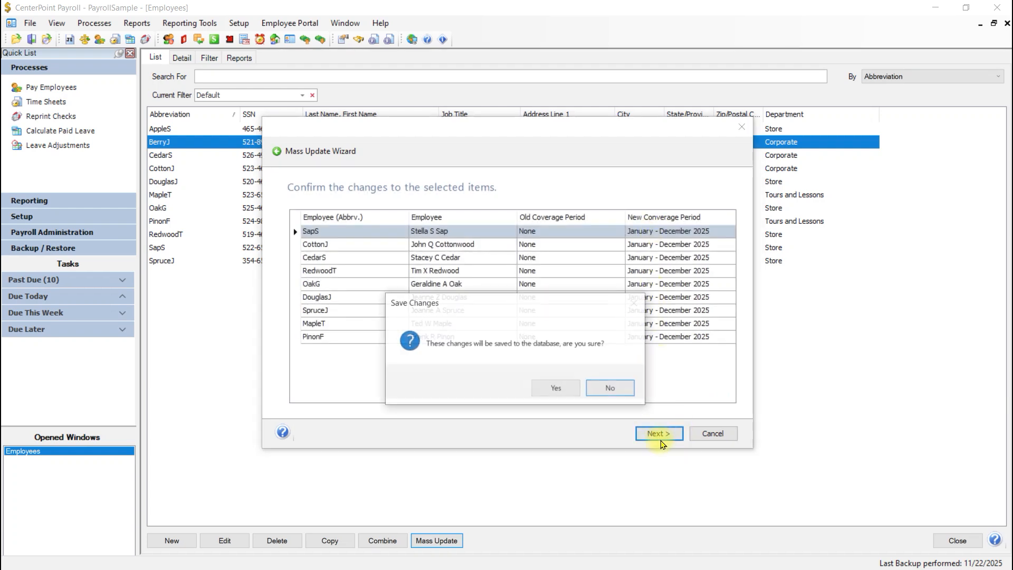
click(549, 390)
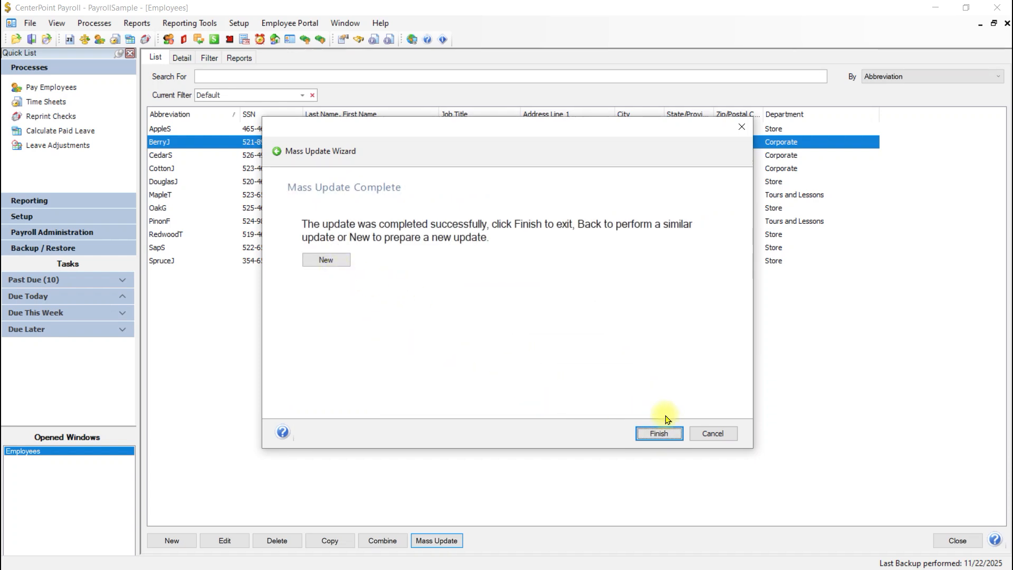
- Start another ACA mass update, examine the Plan Start month setting for all employees, and return to the ACA update options
click(342, 262)
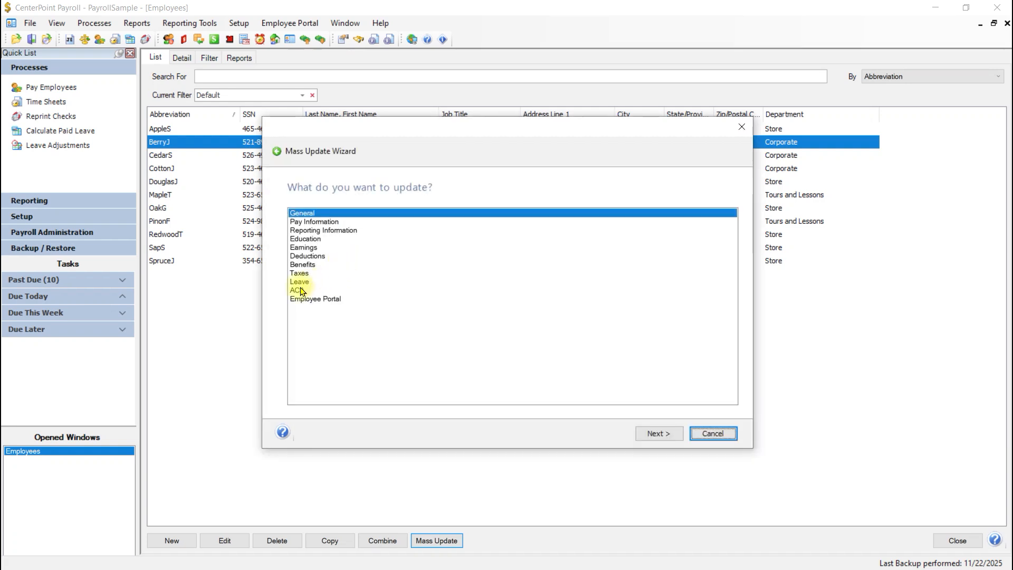
click(299, 290)
click(651, 433)
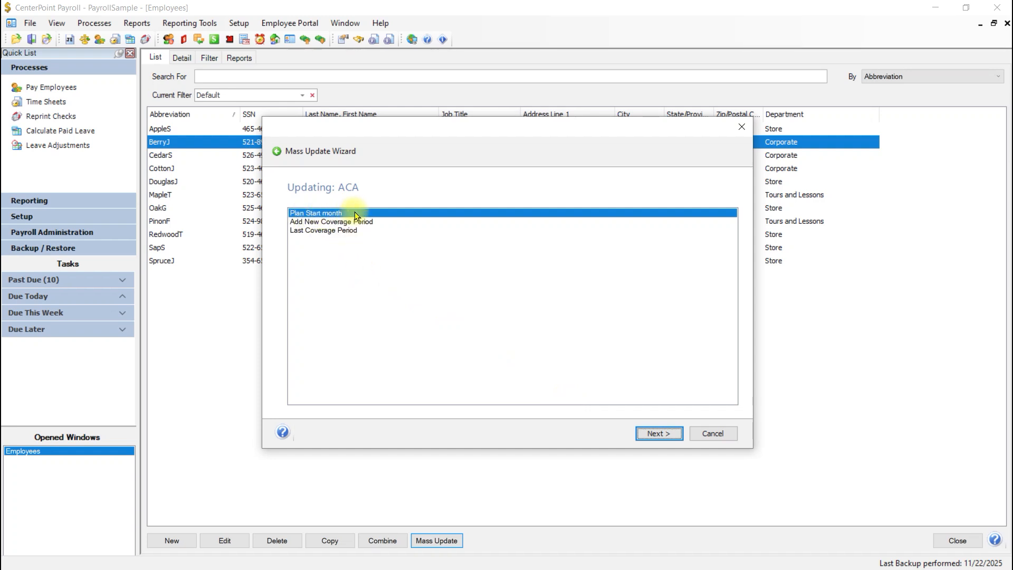
click(647, 433)
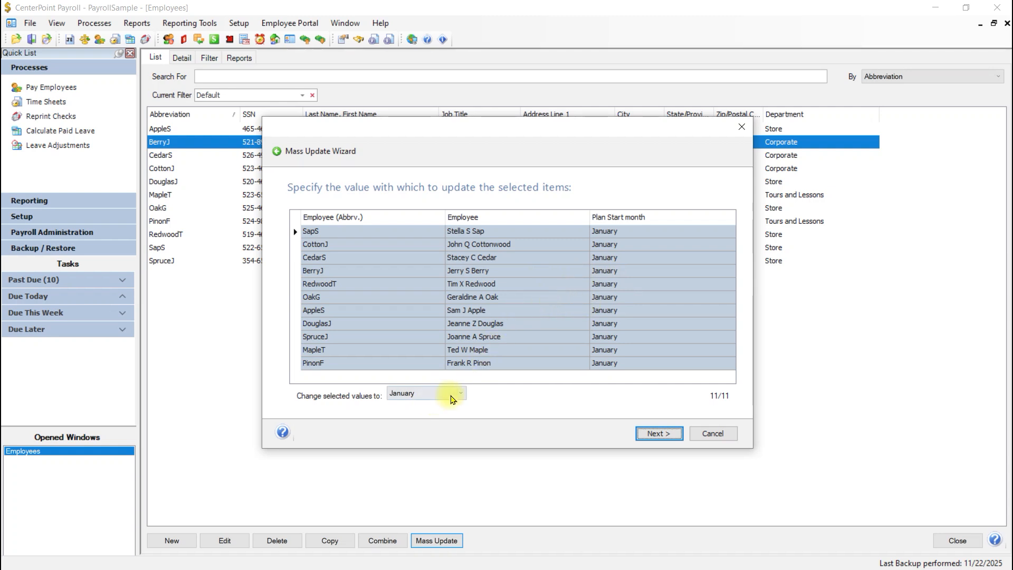
click(452, 396)
click(452, 396)
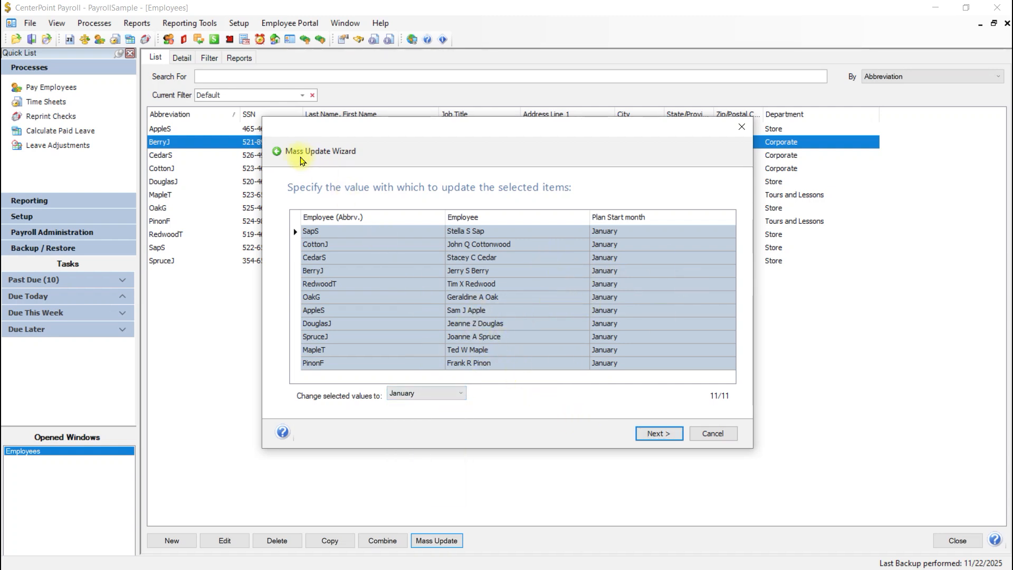
click(279, 153)
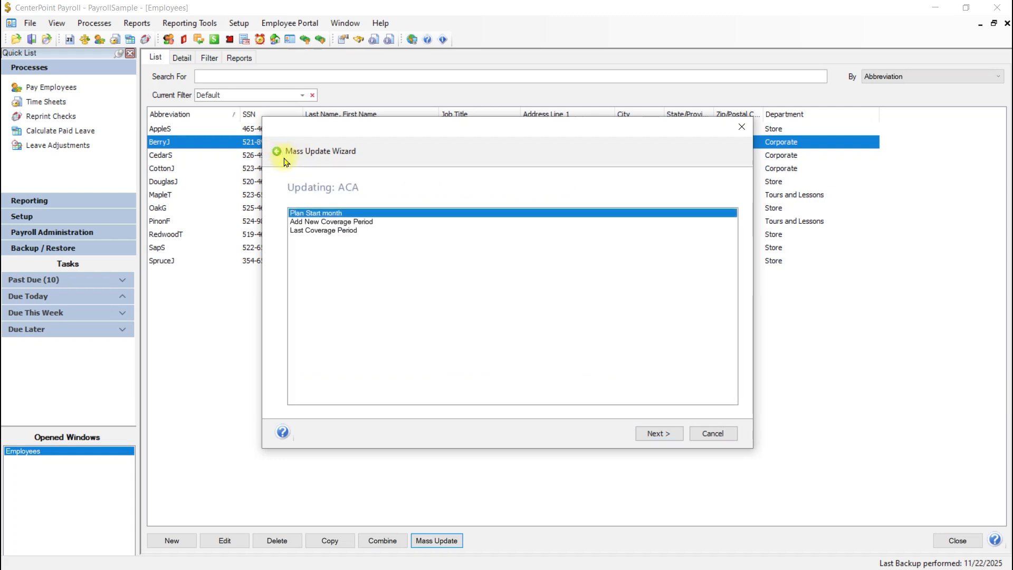
- Mass update the last coverage period's Status to Part-Time for the Rock Creek and Hyde Park store managers, and save the changes to the database
click(326, 231)
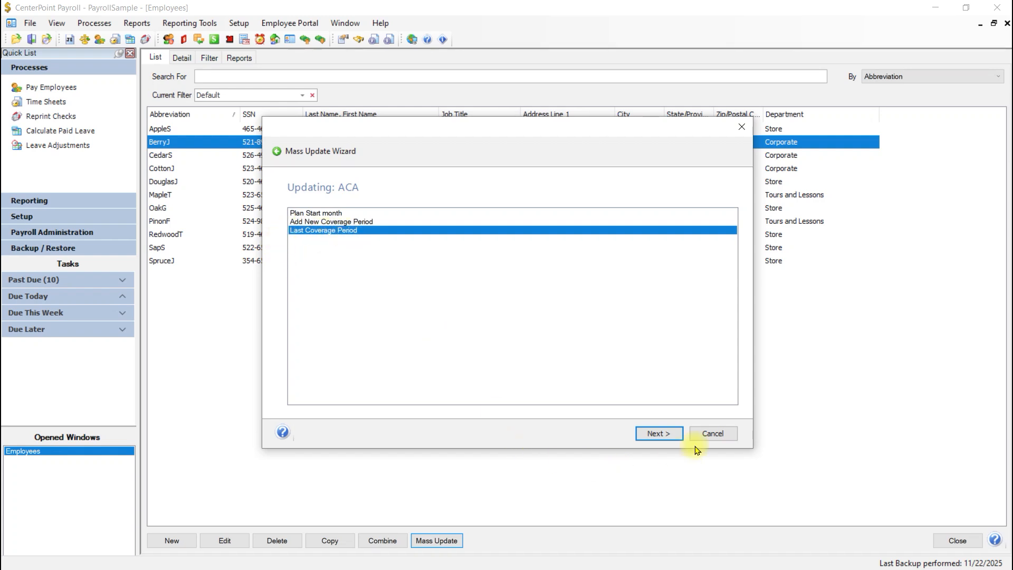
click(659, 433)
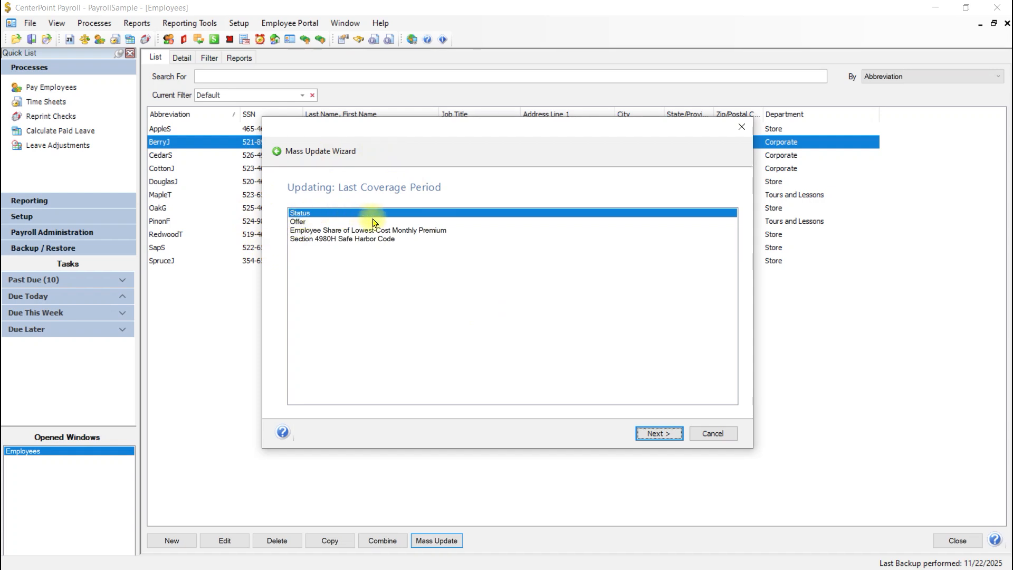
click(653, 437)
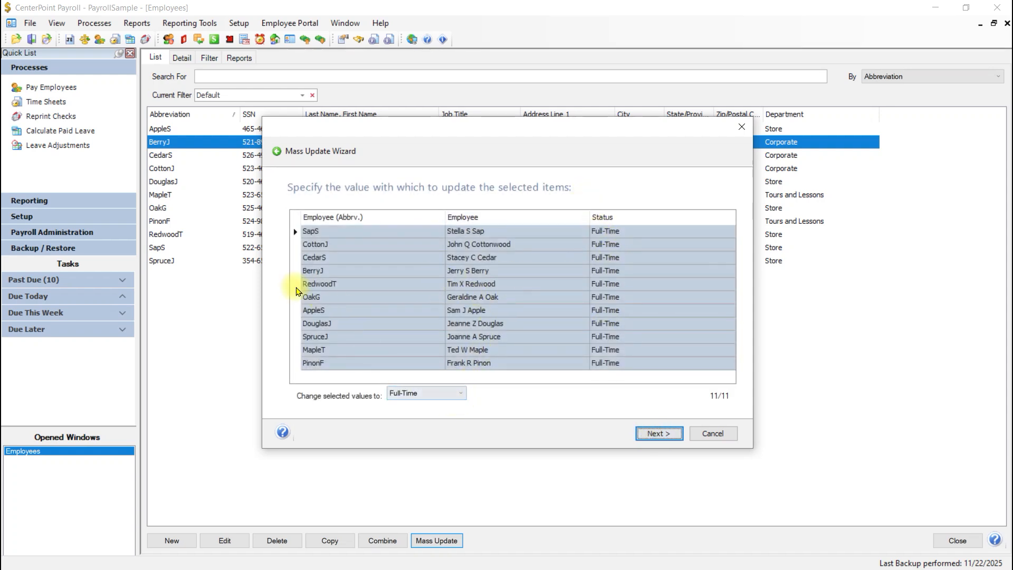
click(317, 297)
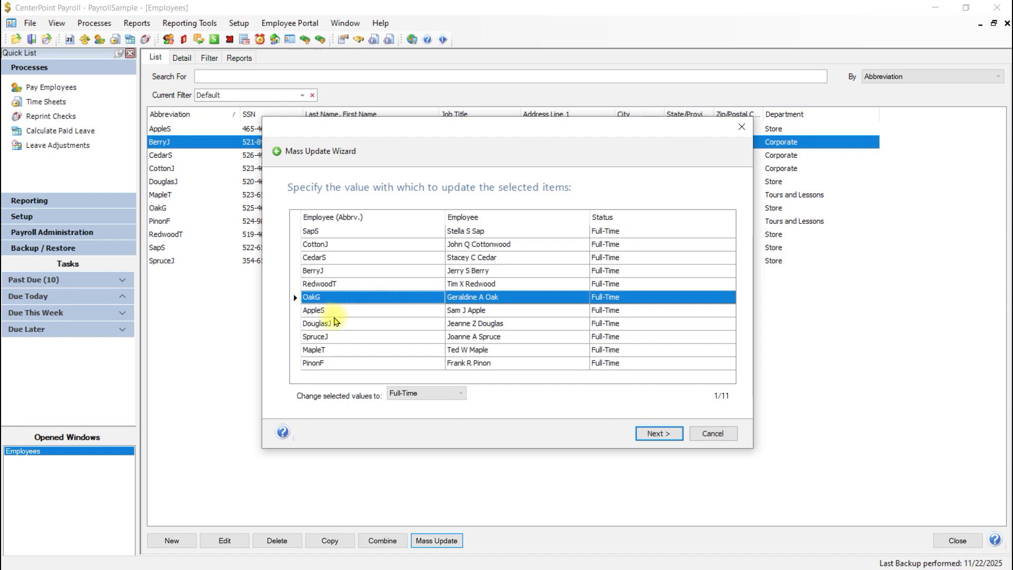
ctrl+click(331, 323)
click(433, 394)
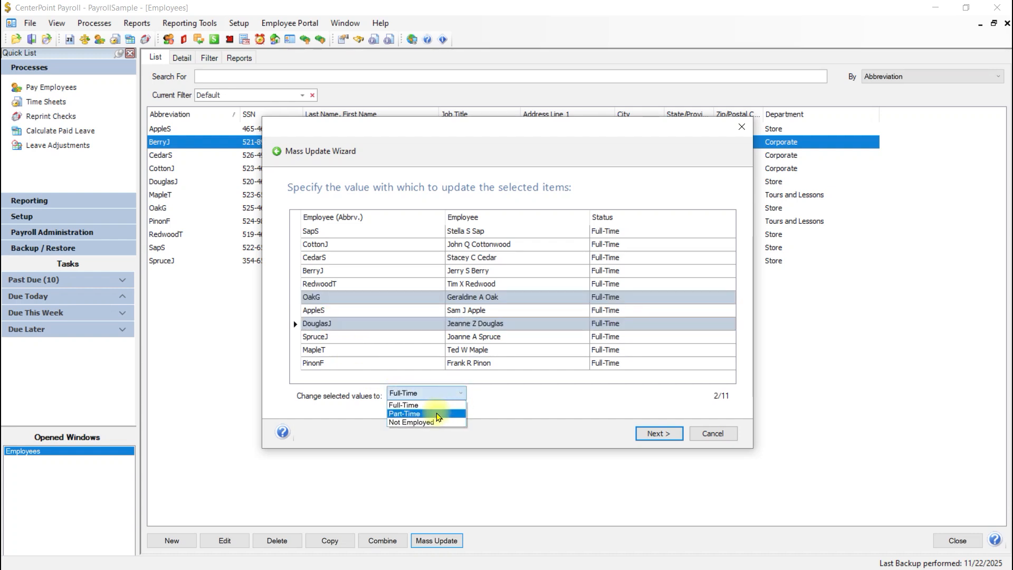
click(437, 414)
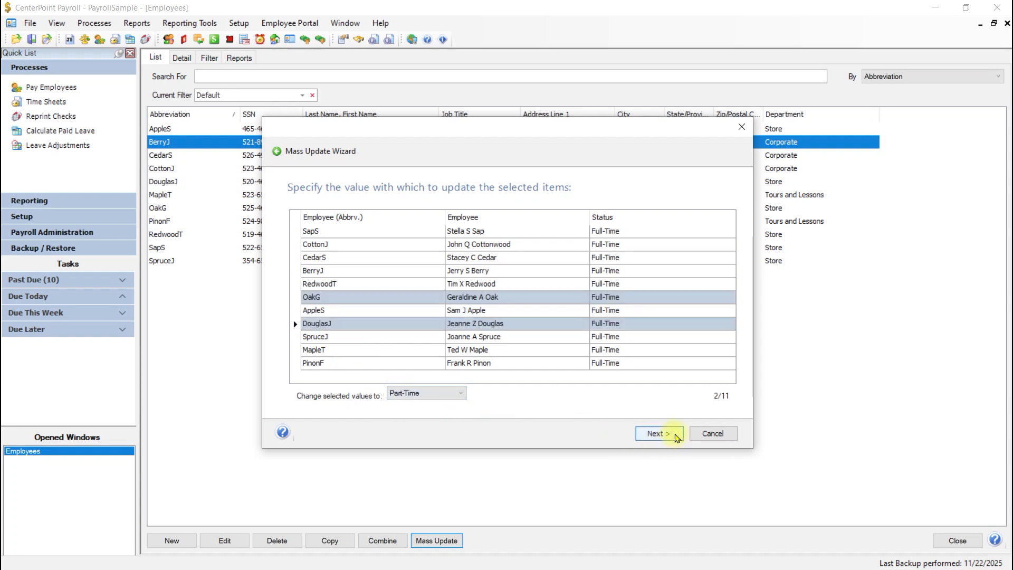
click(666, 434)
click(663, 435)
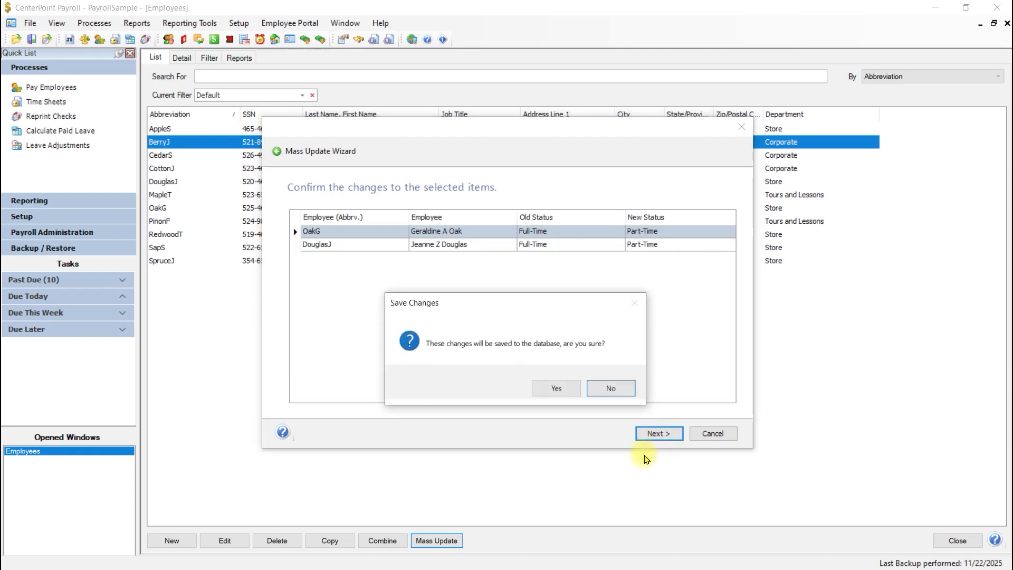
click(555, 393)
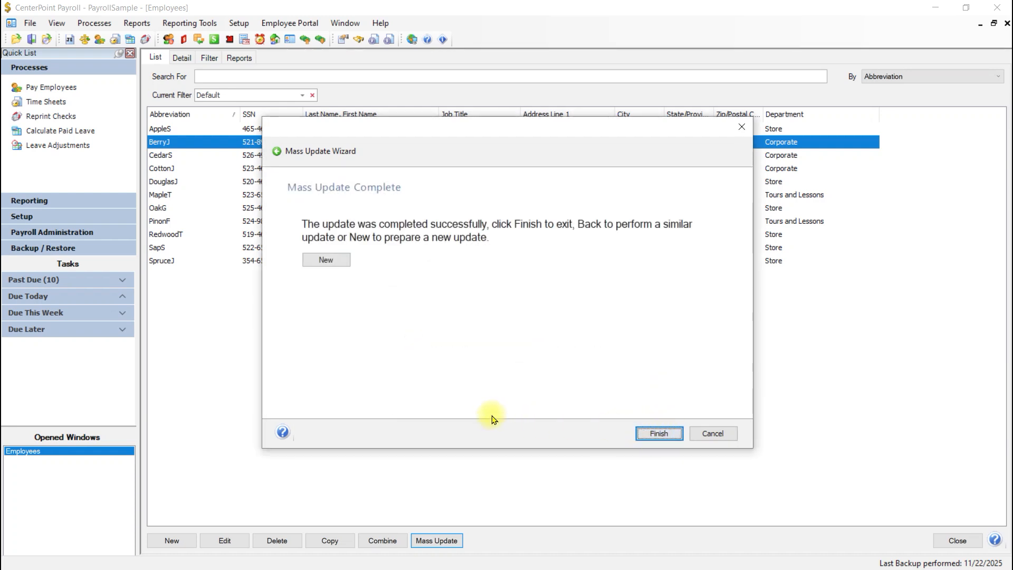
- Start a new ACA mass update for the Offer in the employees' last coverage period
click(327, 260)
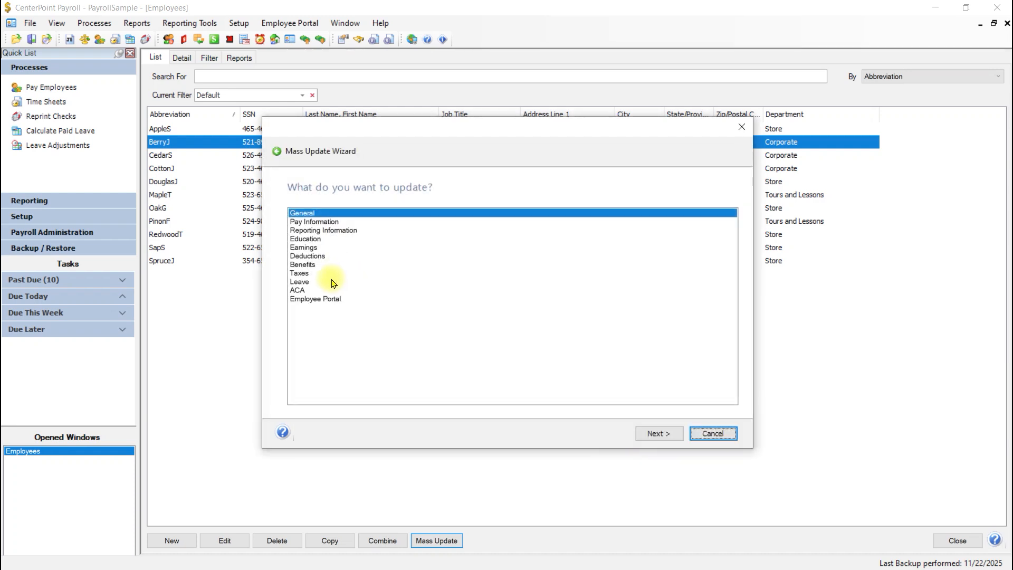
click(299, 289)
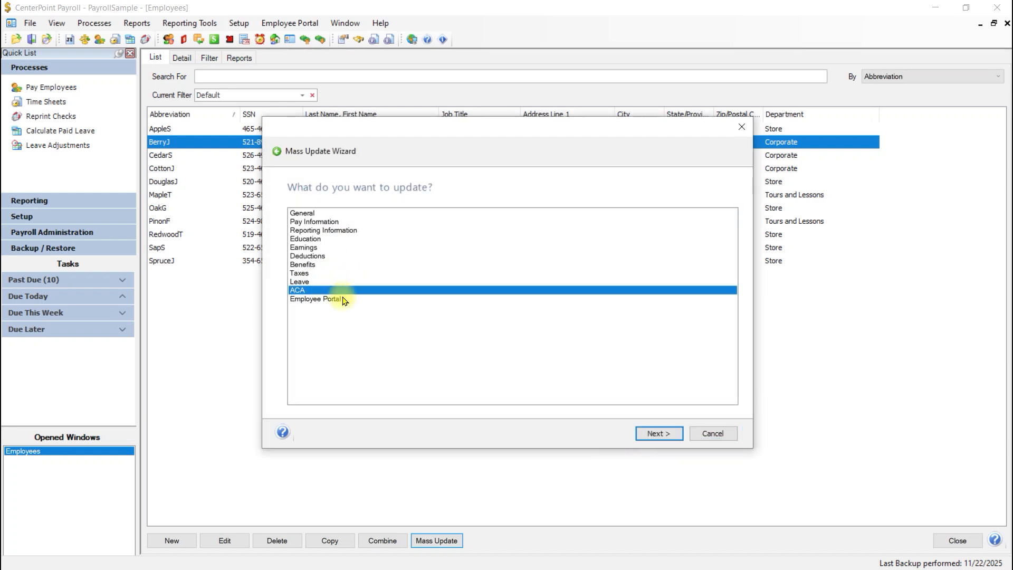
click(657, 433)
click(340, 232)
click(658, 433)
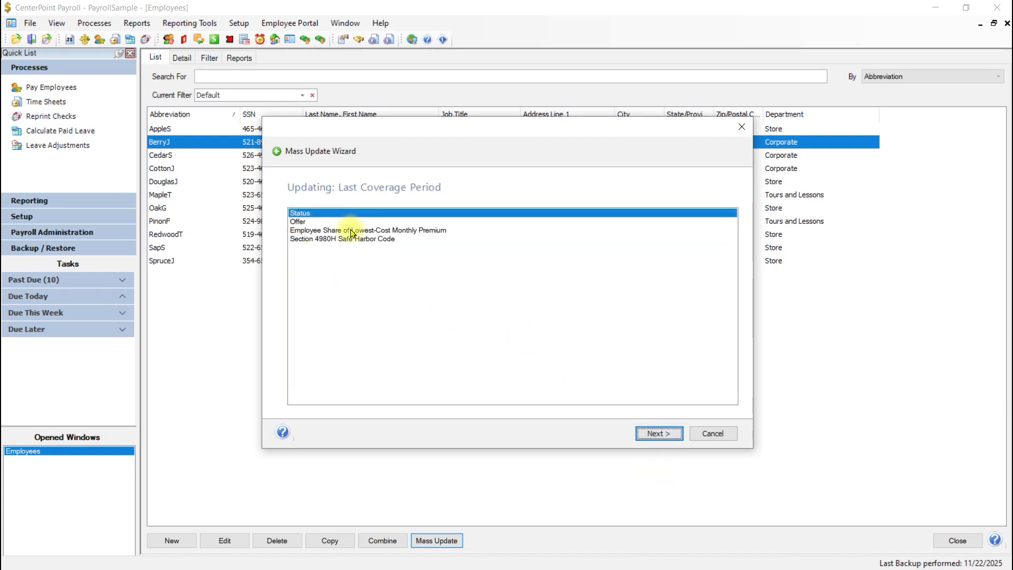
click(298, 222)
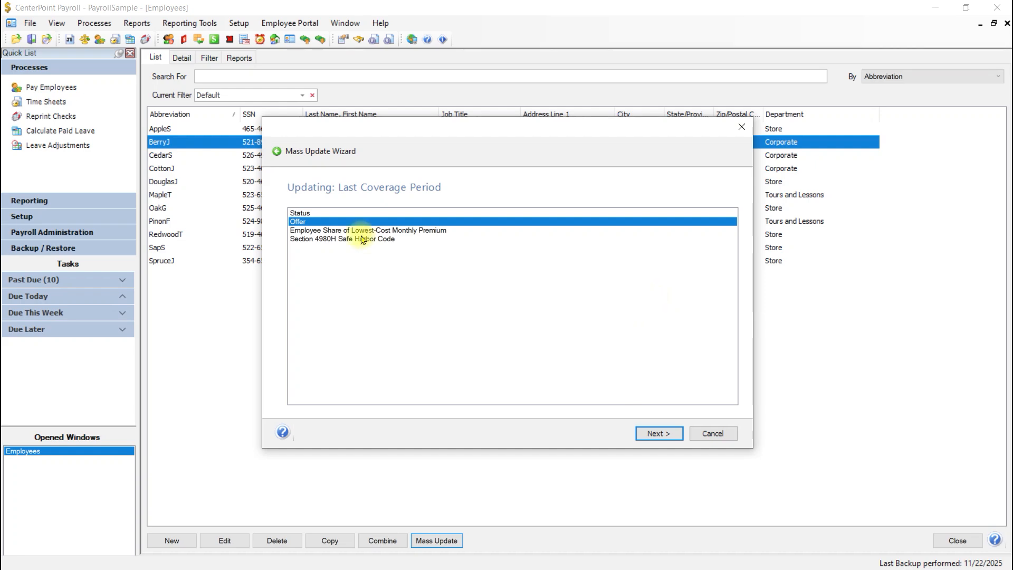
click(659, 434)
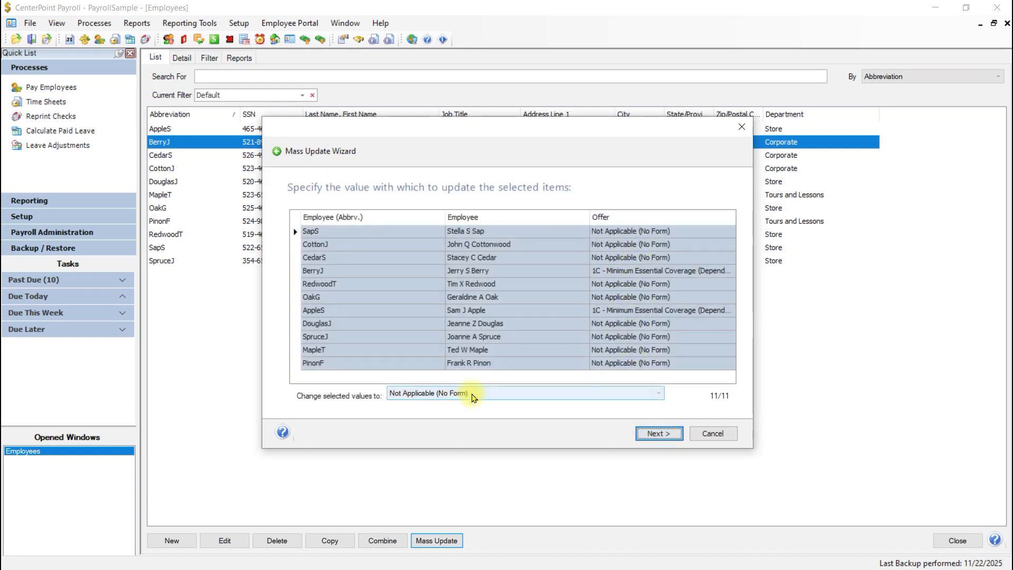
- Set every employee's Offer to 1C - Minimum Essential Coverage (Dependents Not Spouse), save the changes, and close the mass update and employee list
click(429, 396)
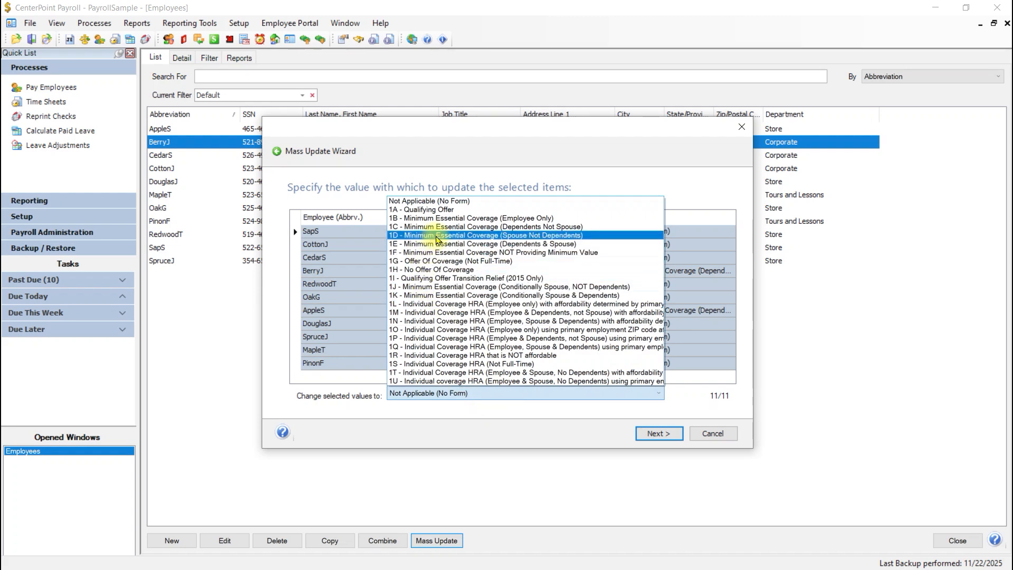
click(422, 227)
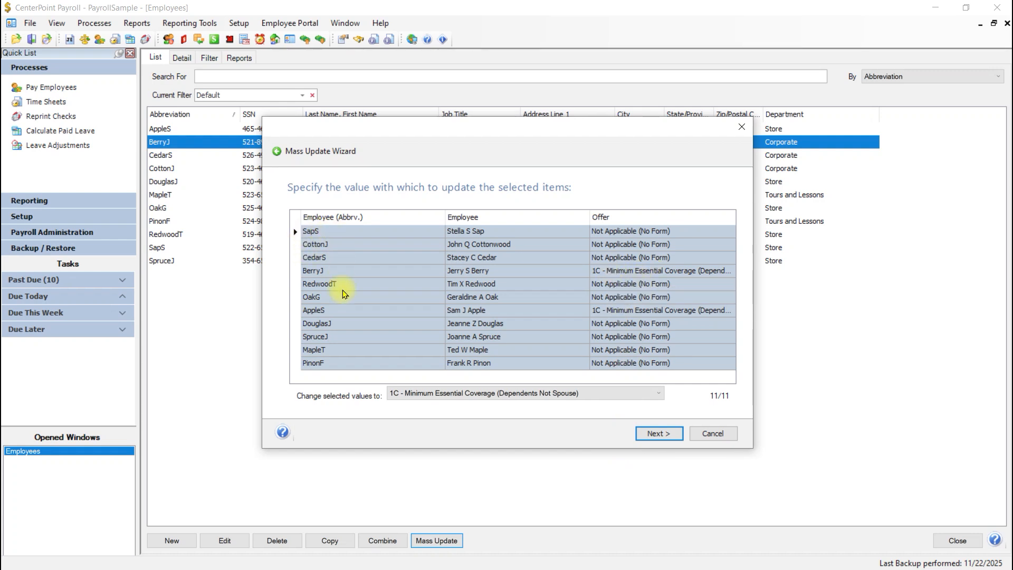
click(659, 434)
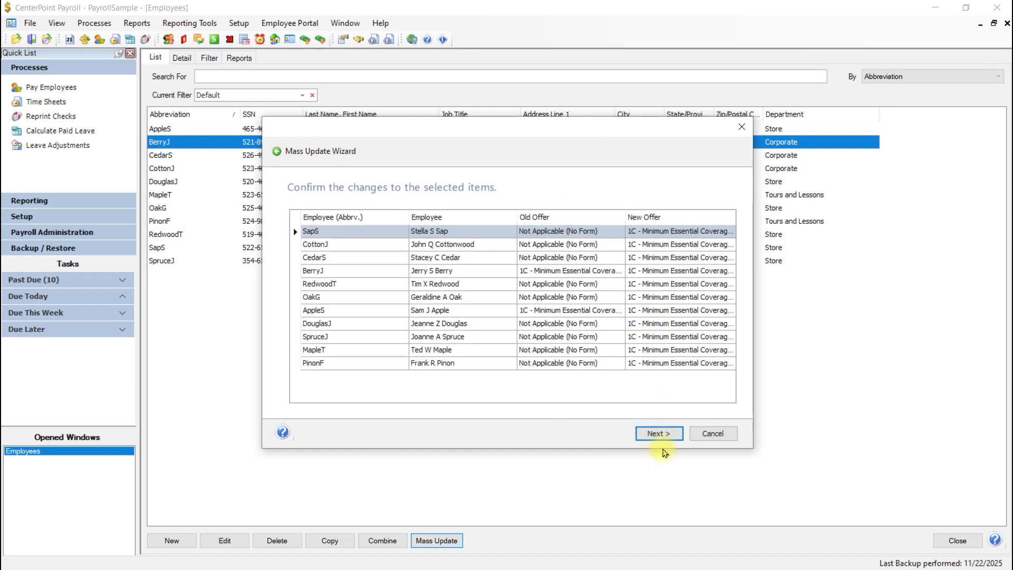
click(667, 433)
click(558, 389)
click(321, 260)
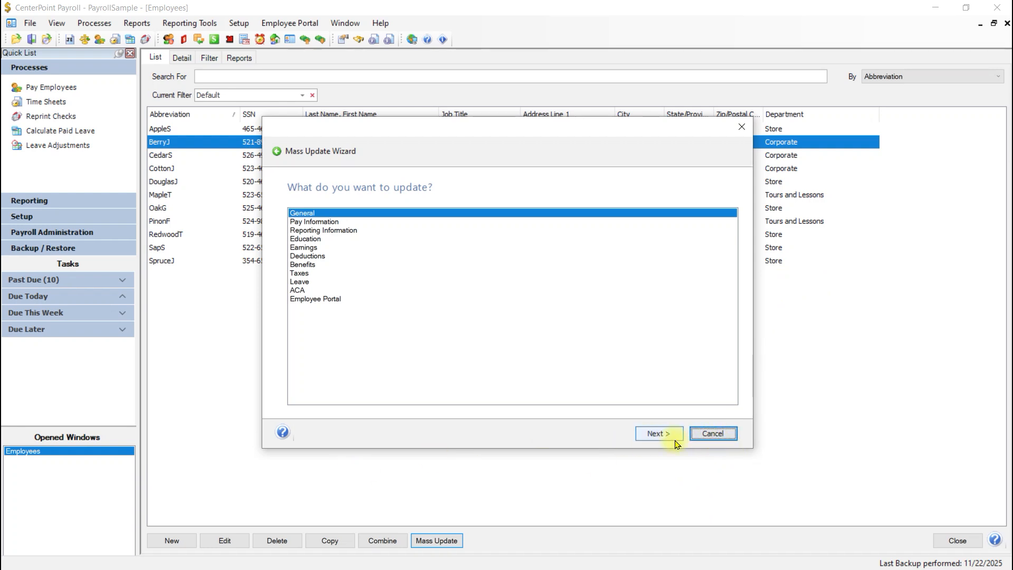
click(712, 434)
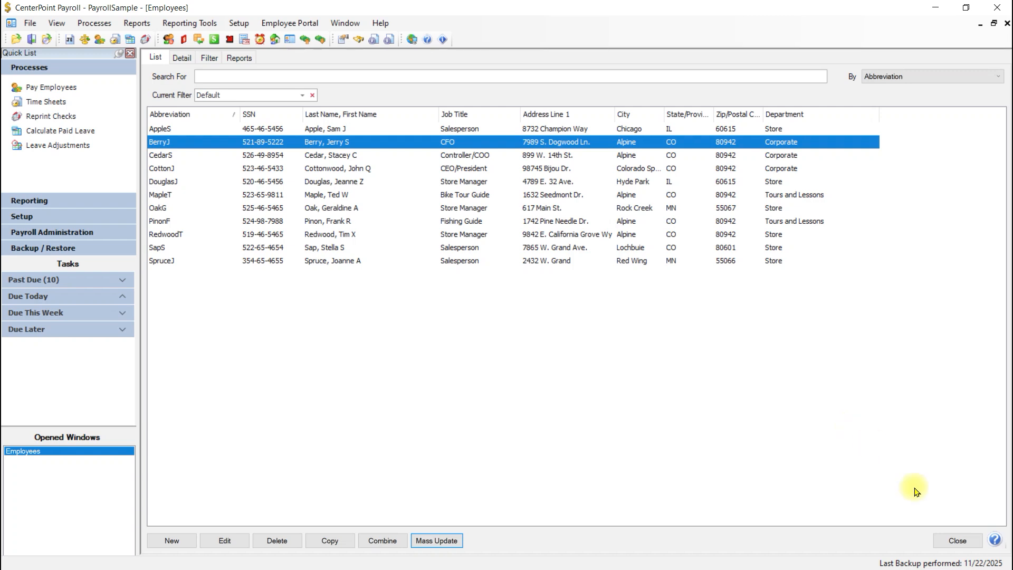
click(957, 540)
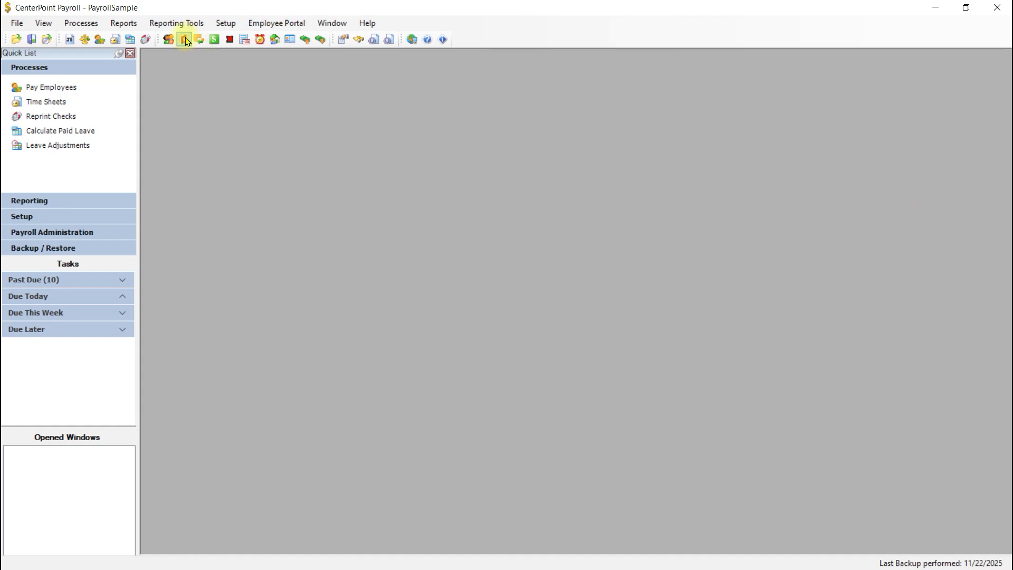
- Search the payroll reports for "aca" and examine the Employee ACA Setup and Employee ACA Setup Detail reports
click(126, 24)
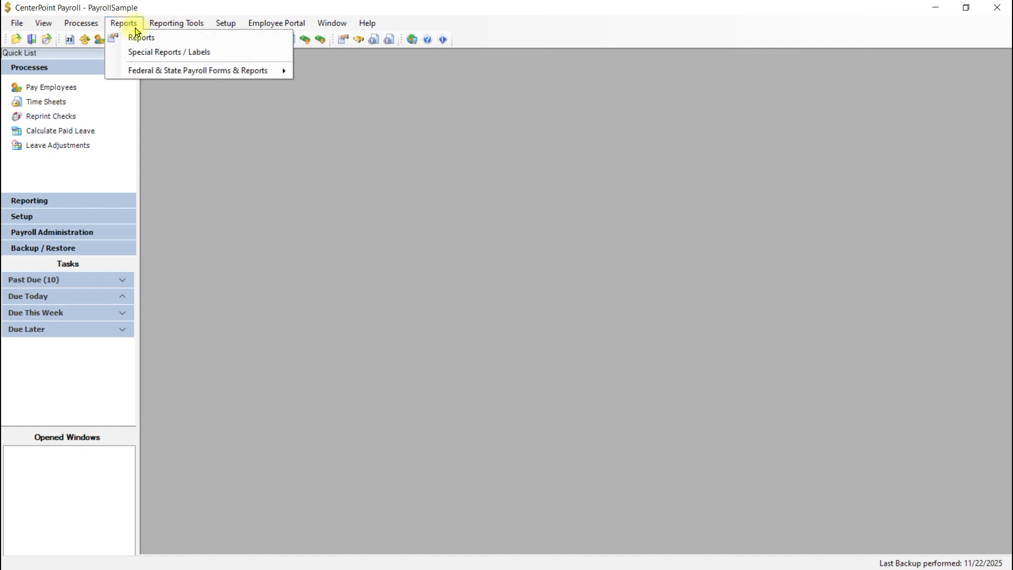
click(133, 36)
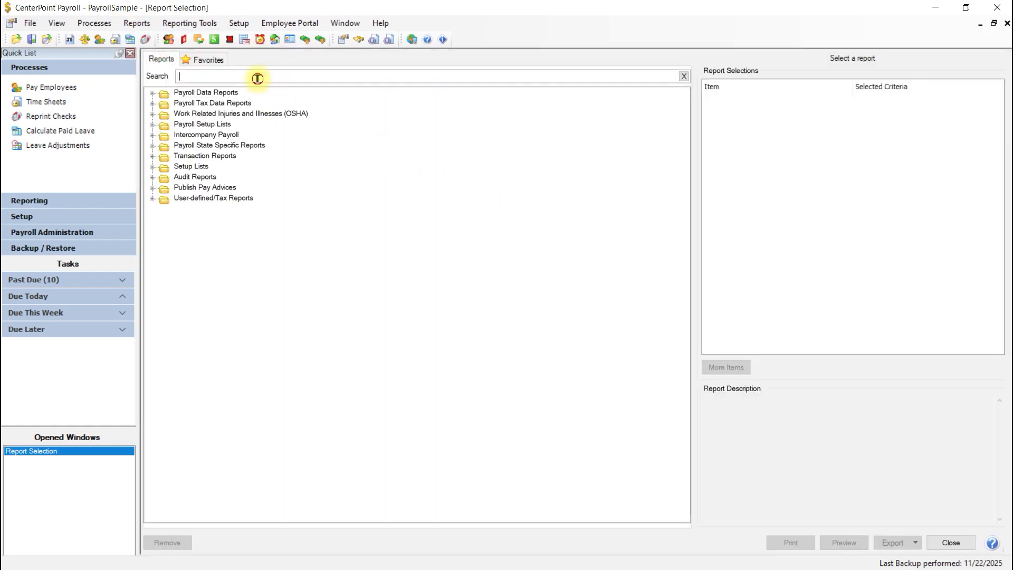
text(aca)
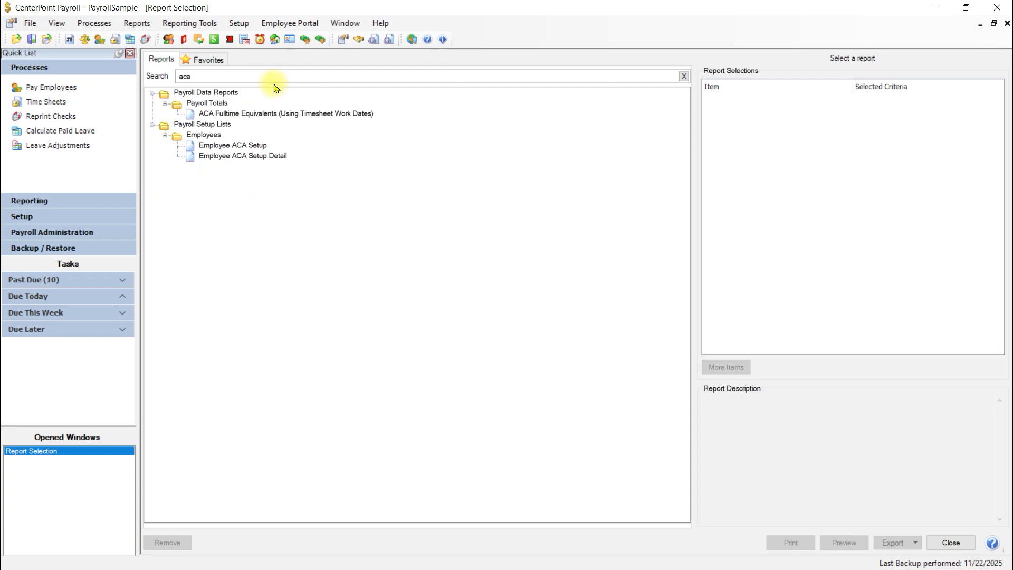
click(249, 148)
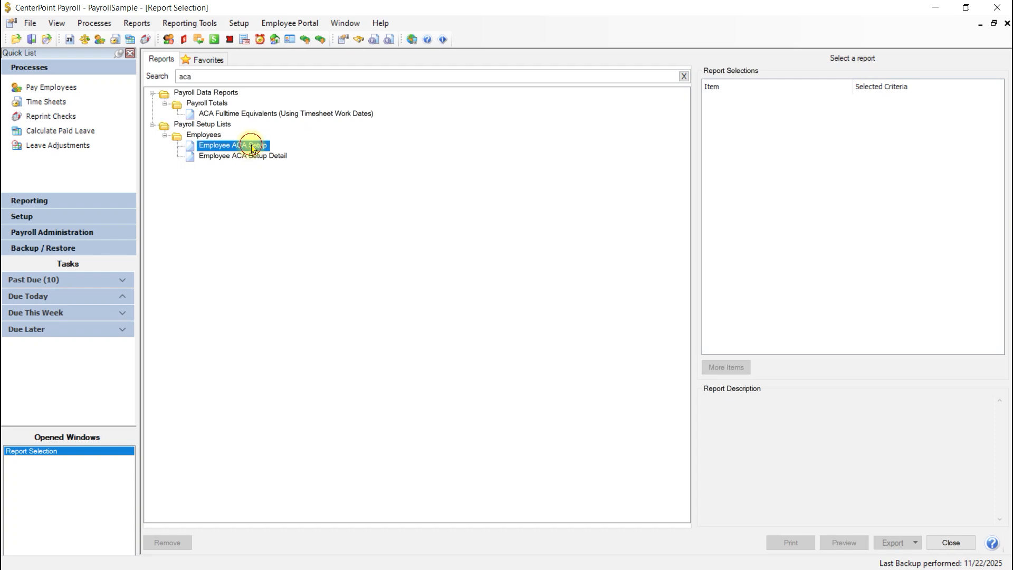
click(253, 156)
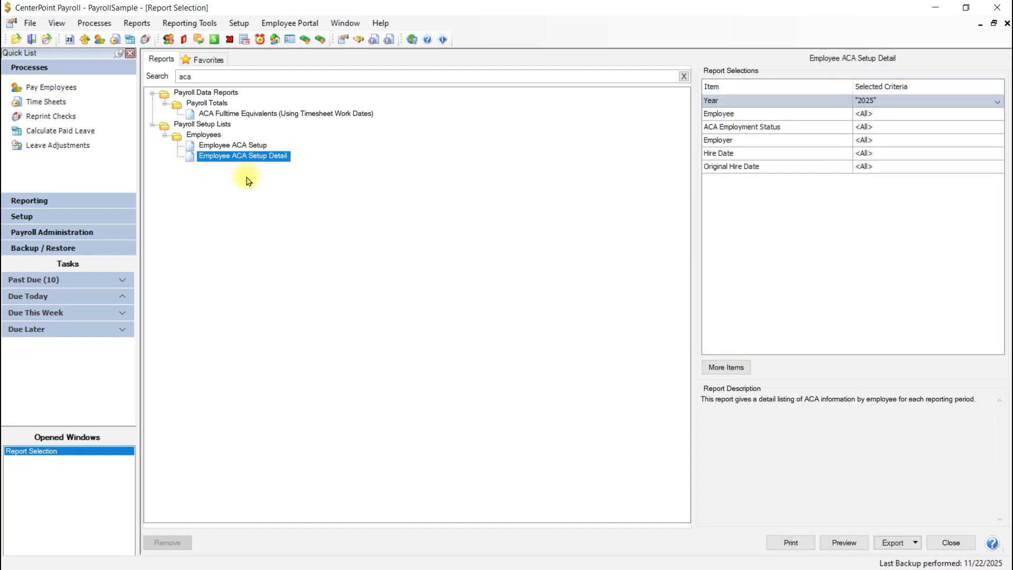
click(217, 147)
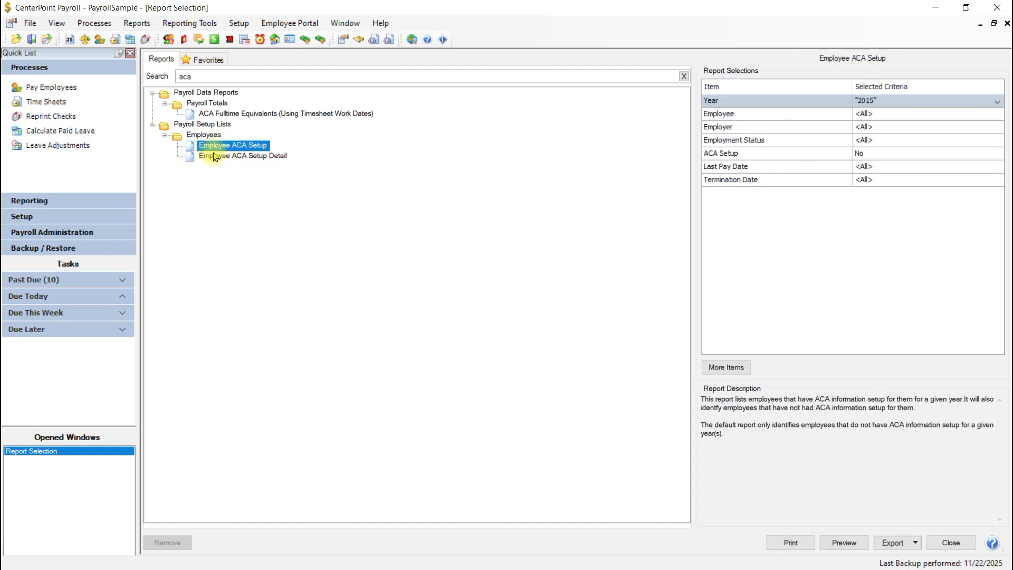
- Preview the Employee ACA Setup Detail report with the year criterion equal to 2025
click(220, 157)
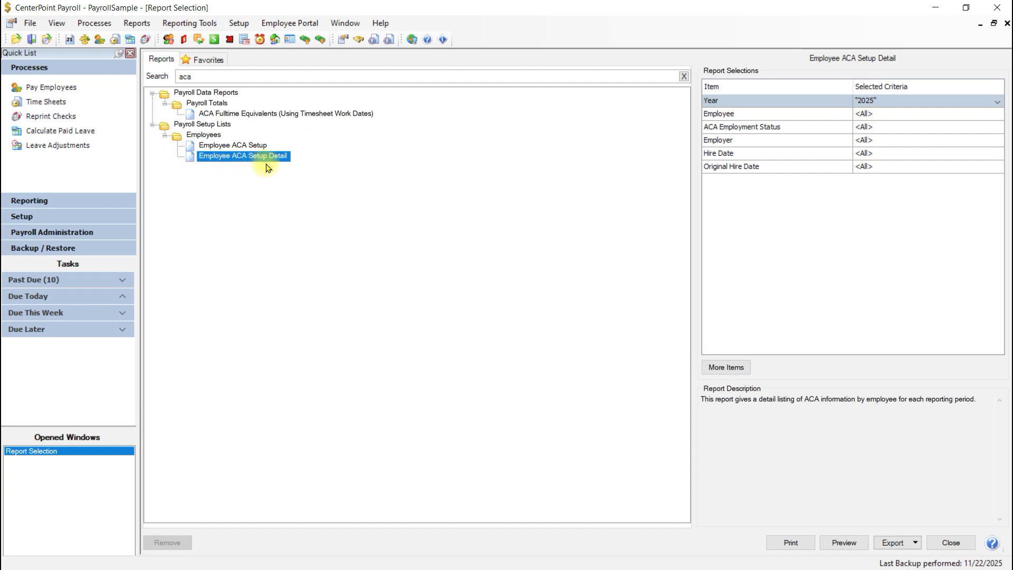
click(886, 101)
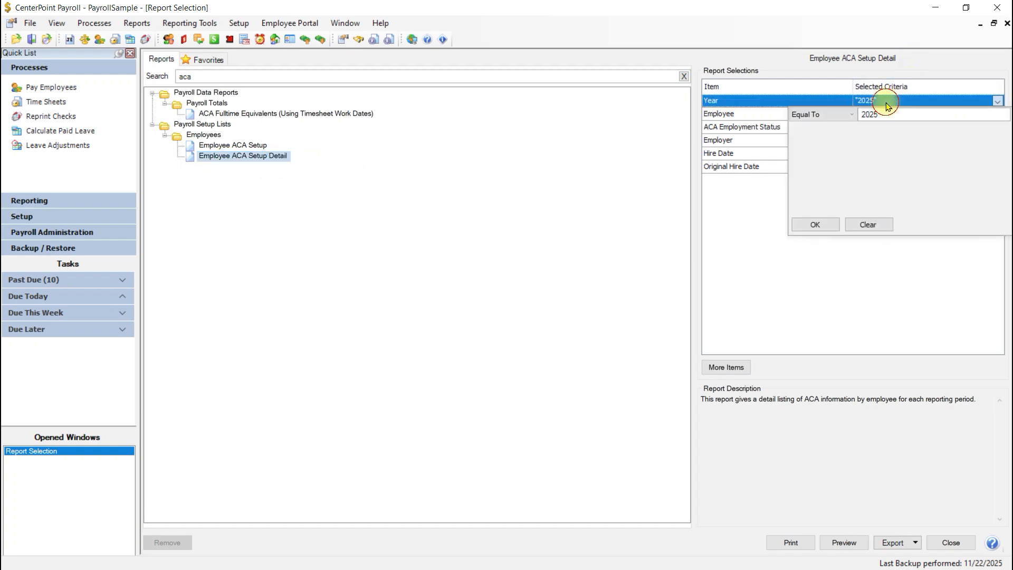
click(817, 224)
click(853, 546)
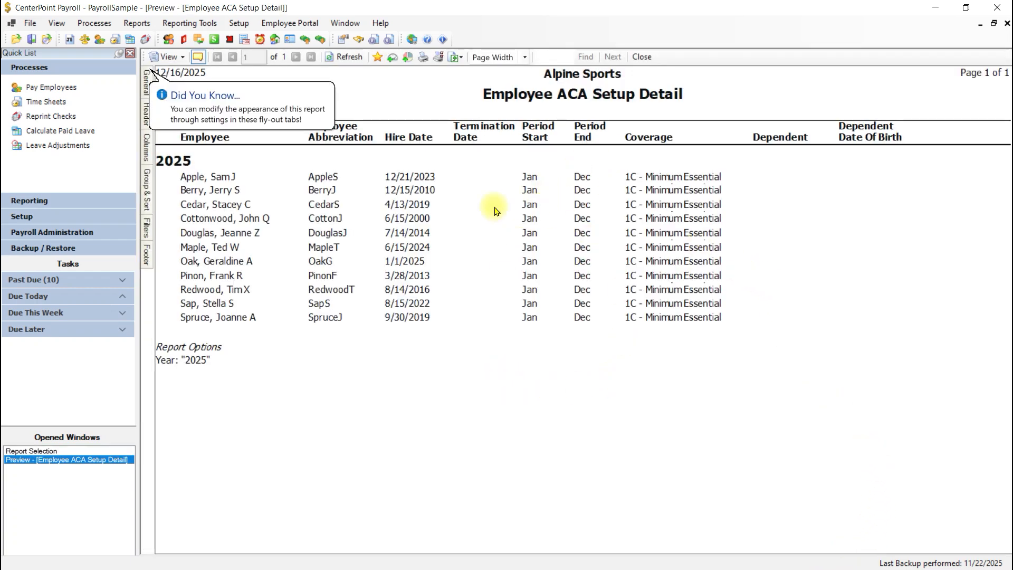
- Close the preview, review the ACA Fulltime Equivalents (Using Timesheet Work Dates) report's description, and leave the report selection
click(642, 57)
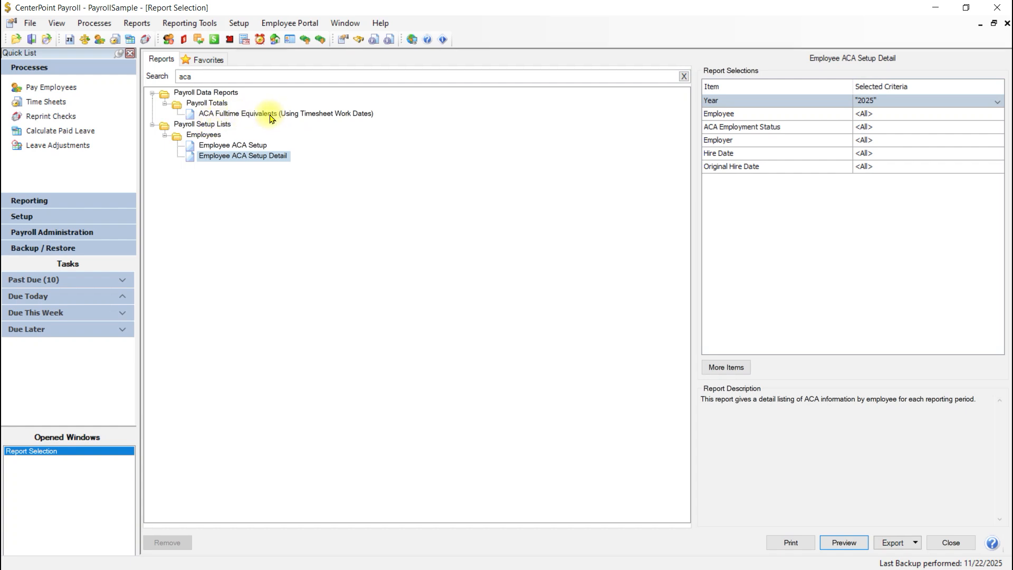
click(309, 115)
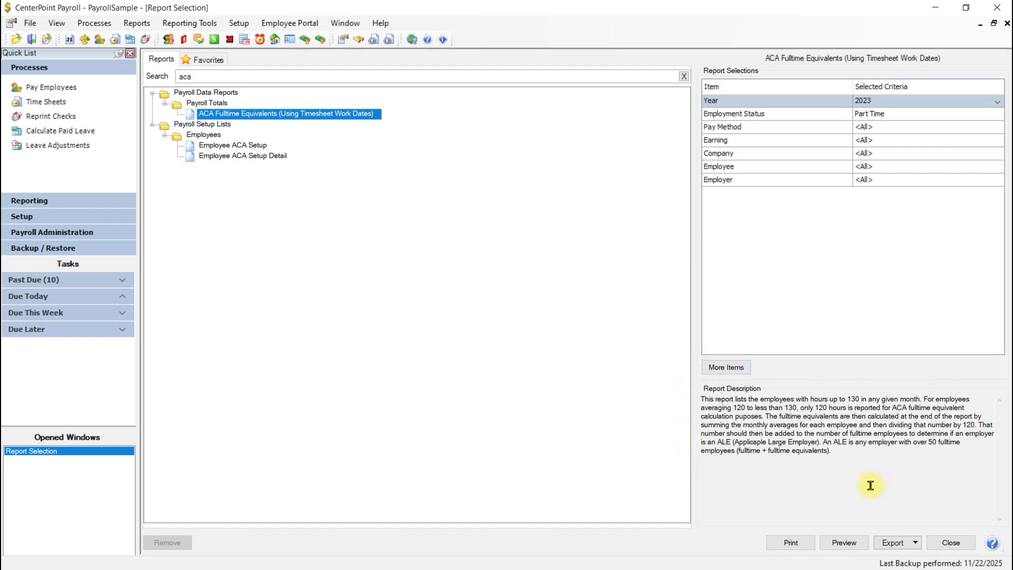
click(949, 545)
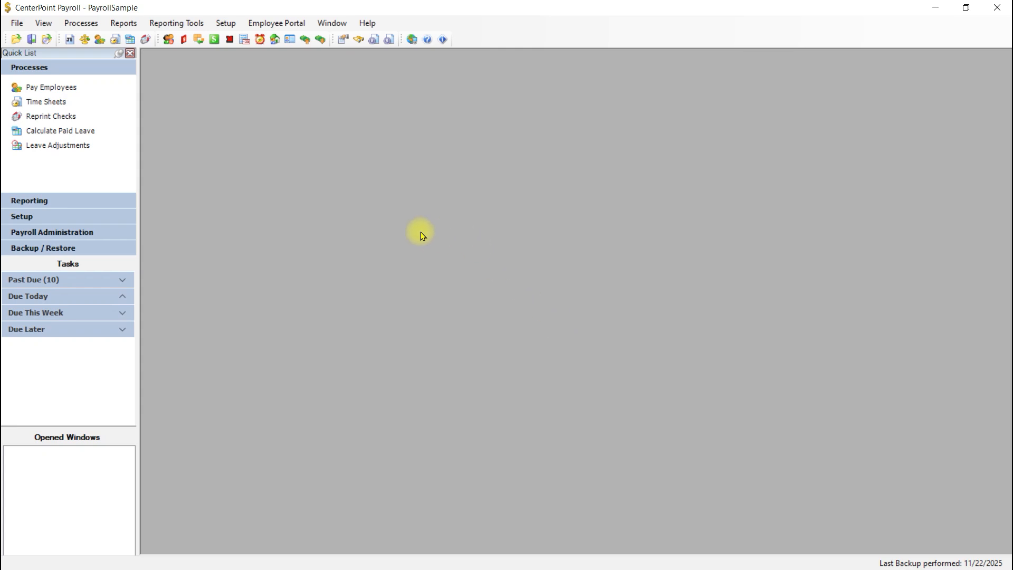
- Open the Preparer/Designee preferences for the Federal/State Tax Forms
click(19, 25)
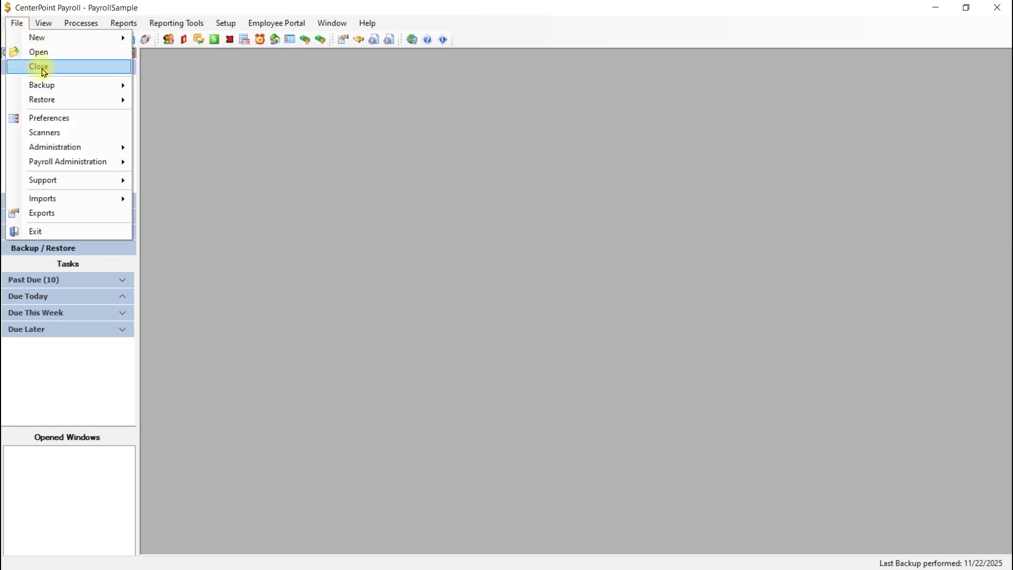
click(54, 121)
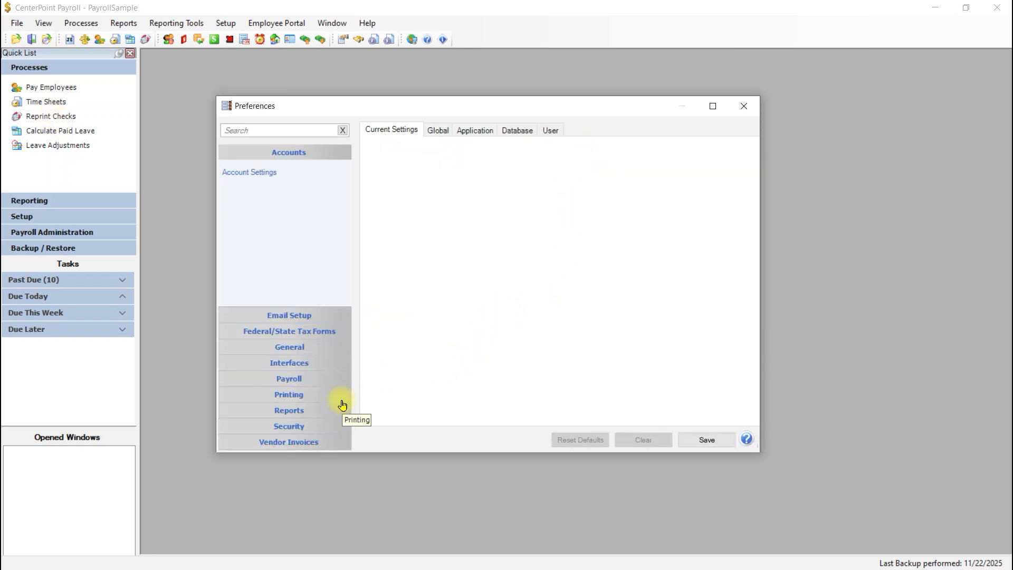
click(310, 332)
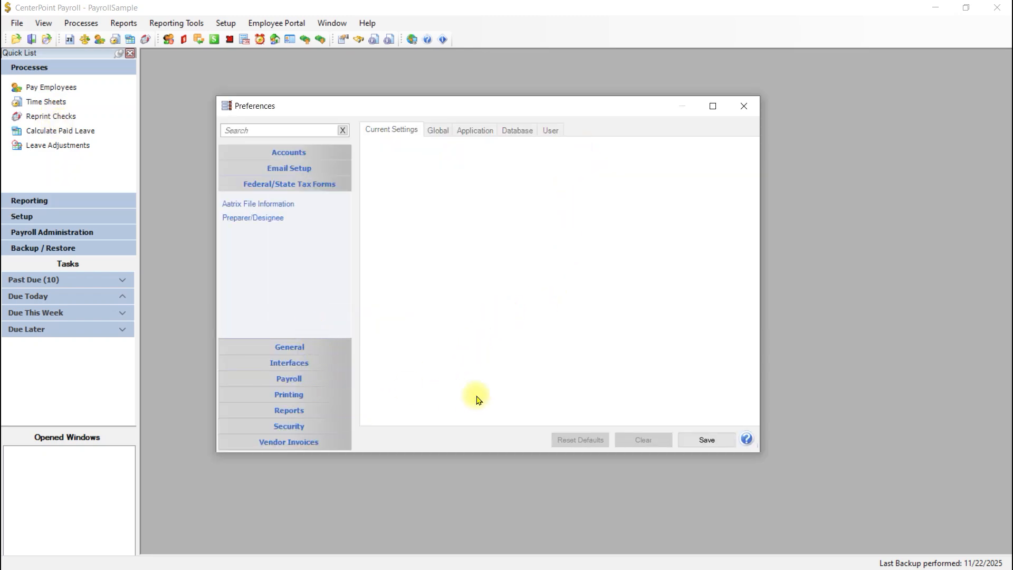
click(242, 221)
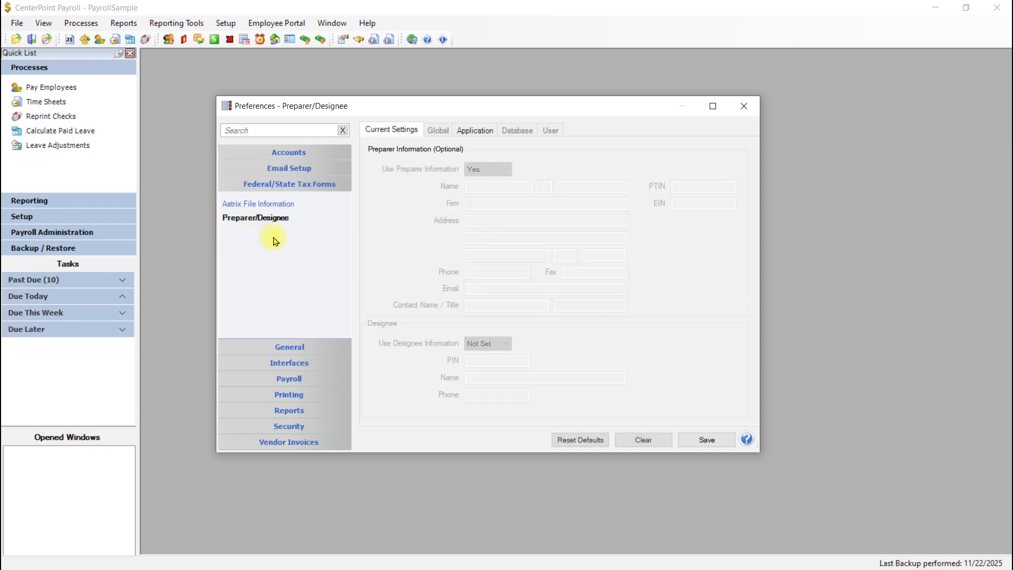
- Show the application-level Preparer/Designee settings and save the preferences with Use Preparer Information set to Yes
click(485, 131)
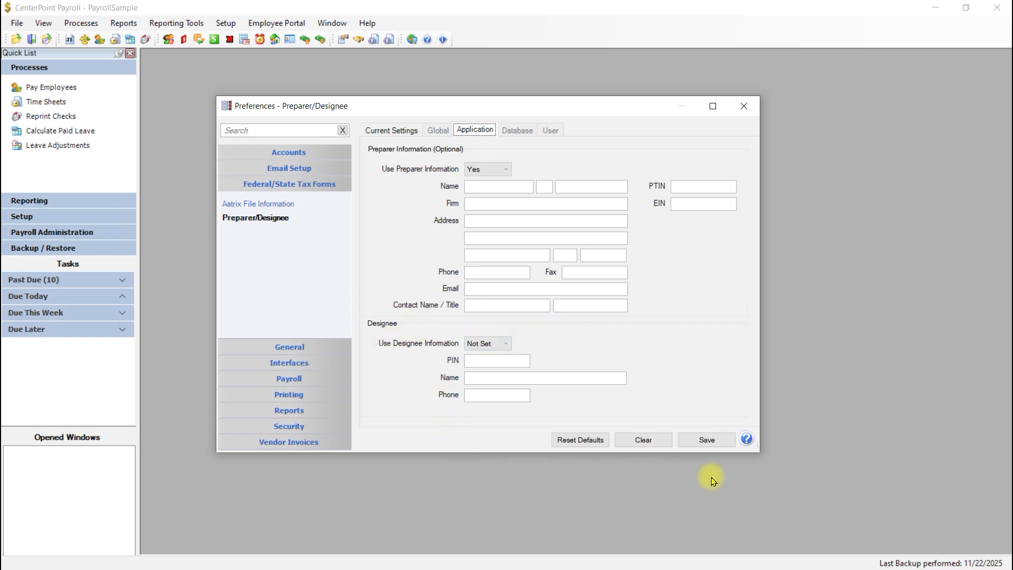
click(710, 447)
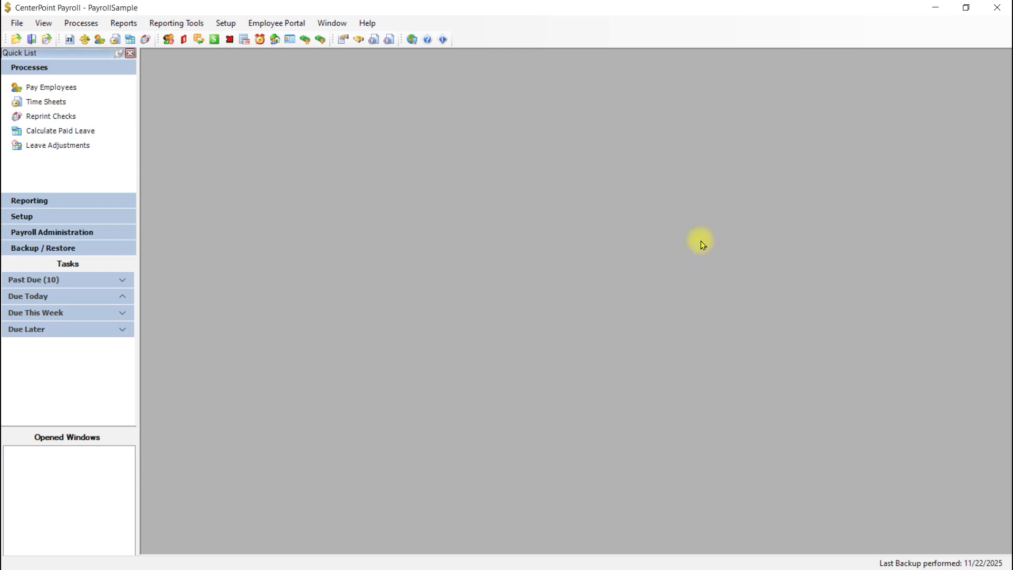
- Open the Federal Tax Forms from the federal and state payroll forms and reports
click(122, 24)
mouse_move(144, 72)
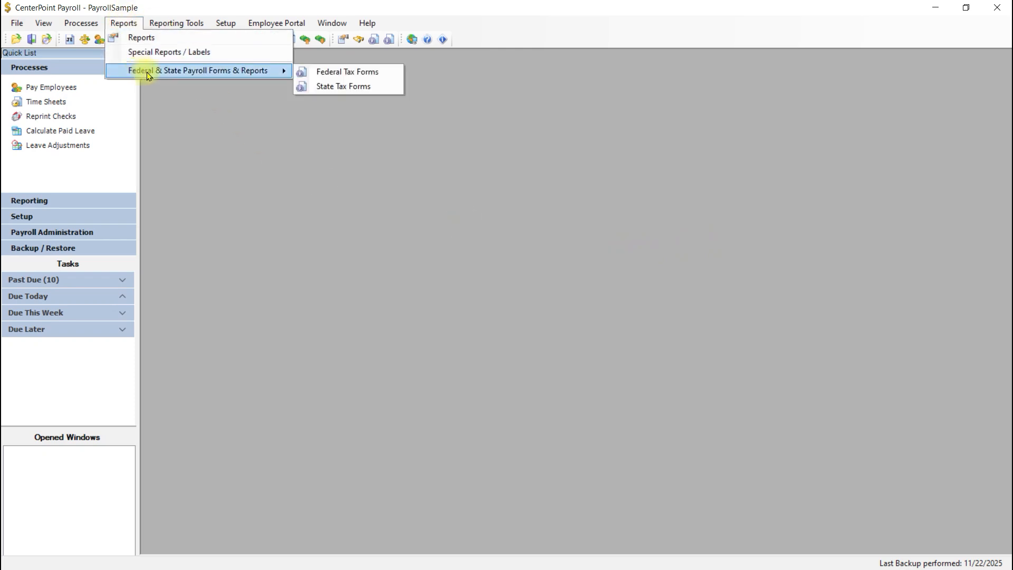
click(347, 74)
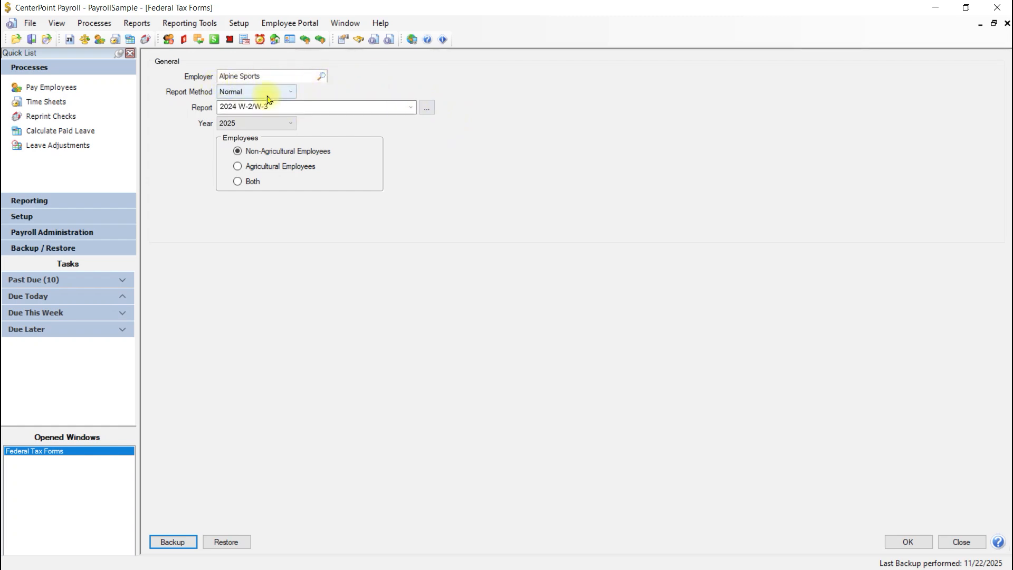
- Choose Normal as the report method and review the available federal reports, including the 1095/1094-B and 1095/1094-C forms
click(290, 91)
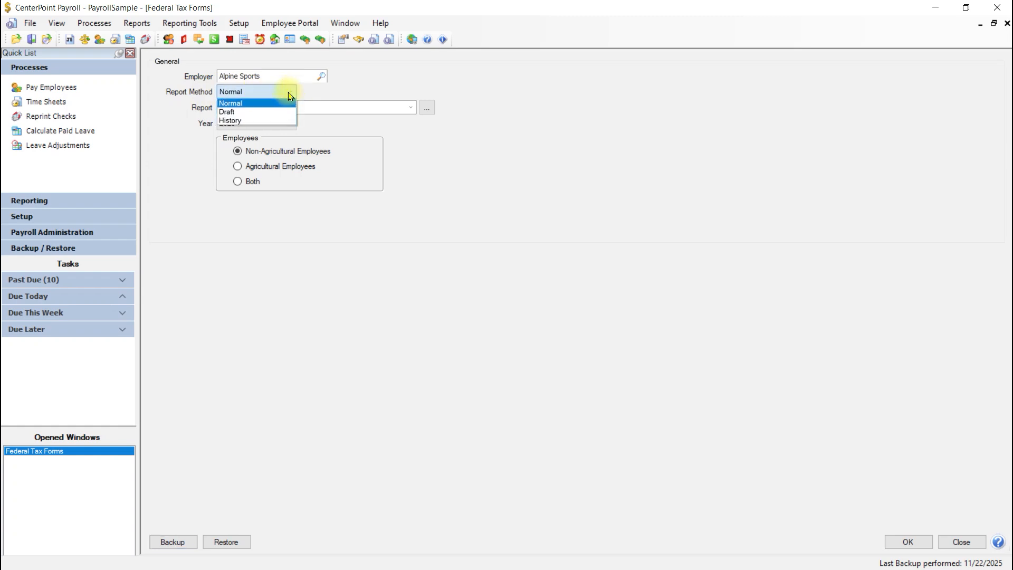
click(251, 104)
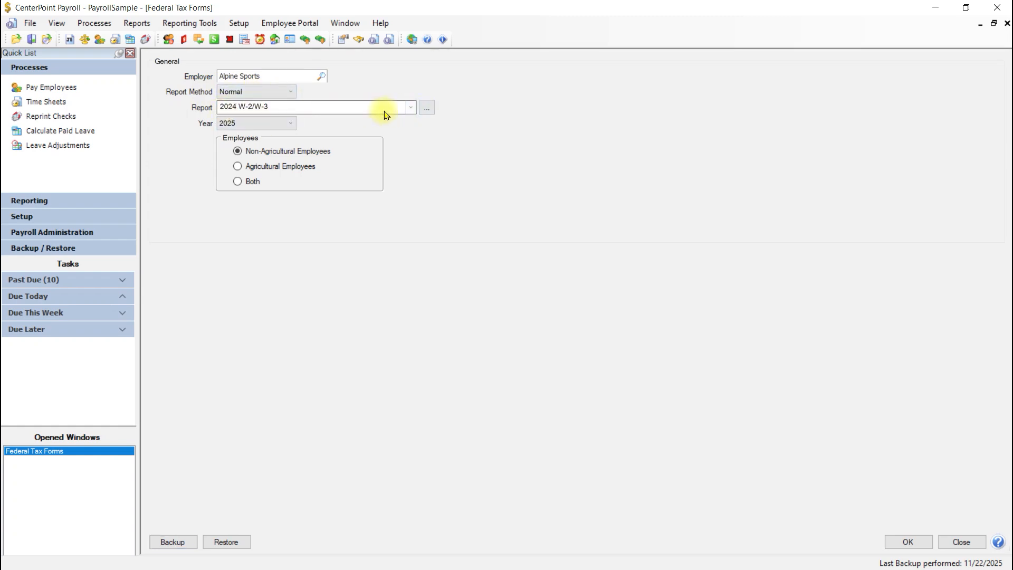
click(412, 109)
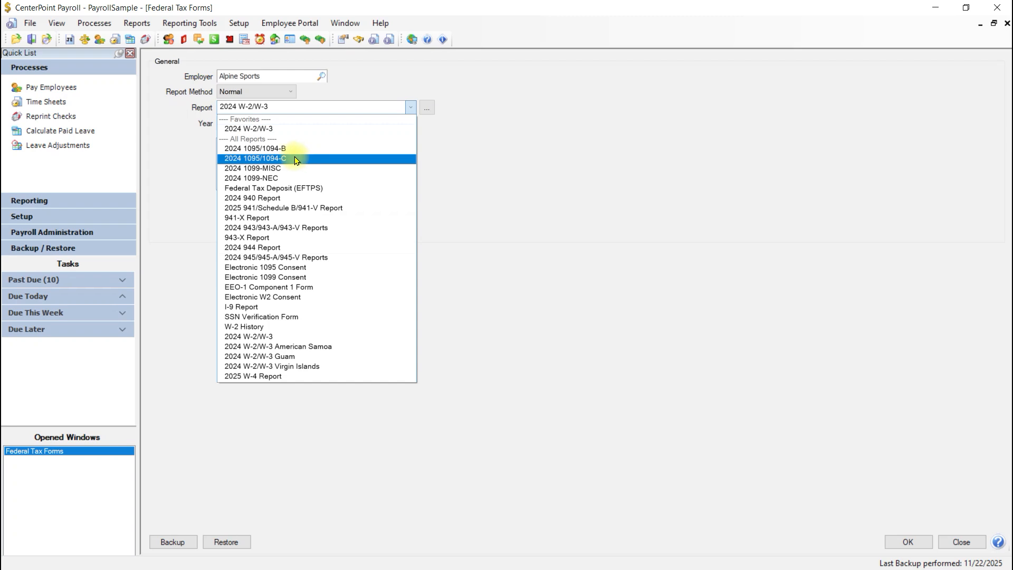
click(509, 389)
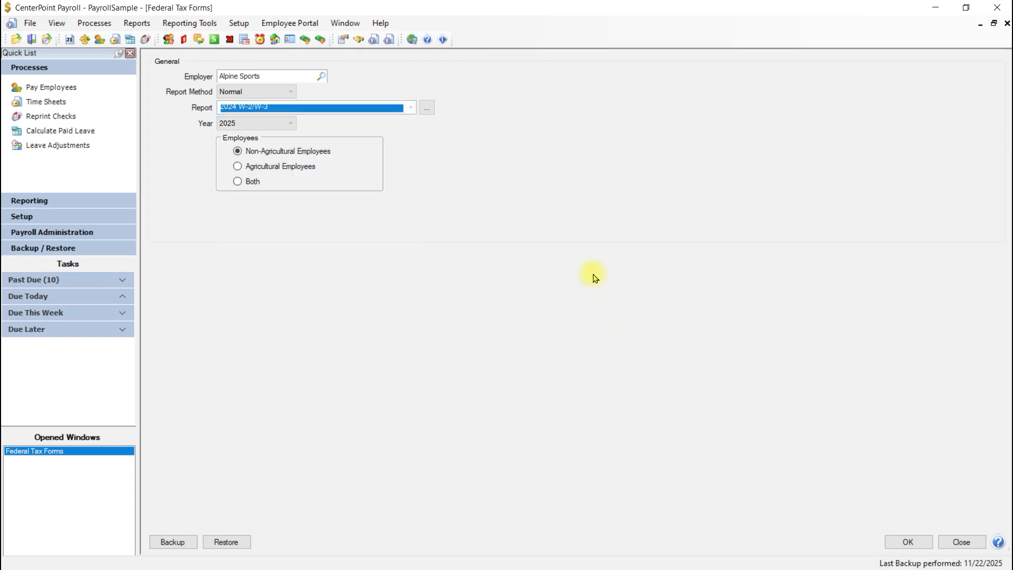